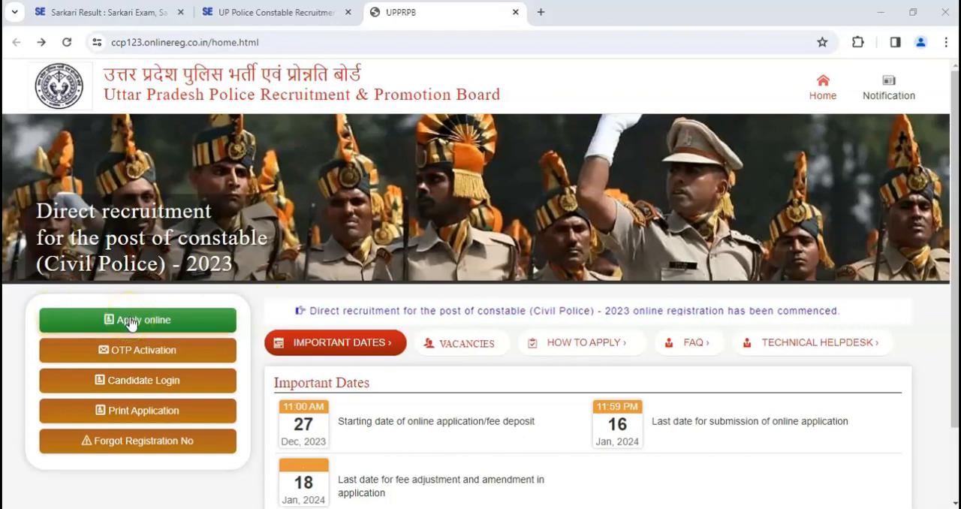
# - Open the online application form for the Constable (Civil Police) 2023 direct recruitment at its Personal Details section
pyautogui.click(375, 360)
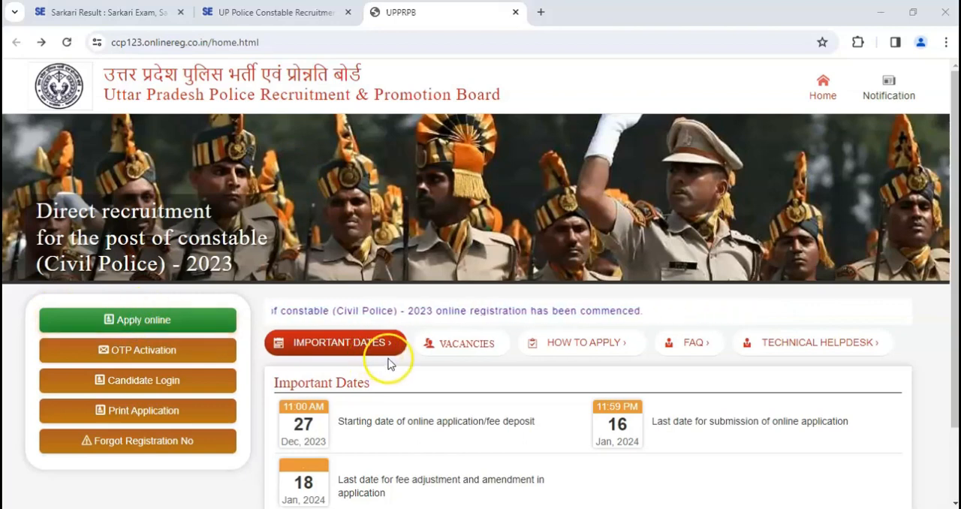
pyautogui.click(302, 430)
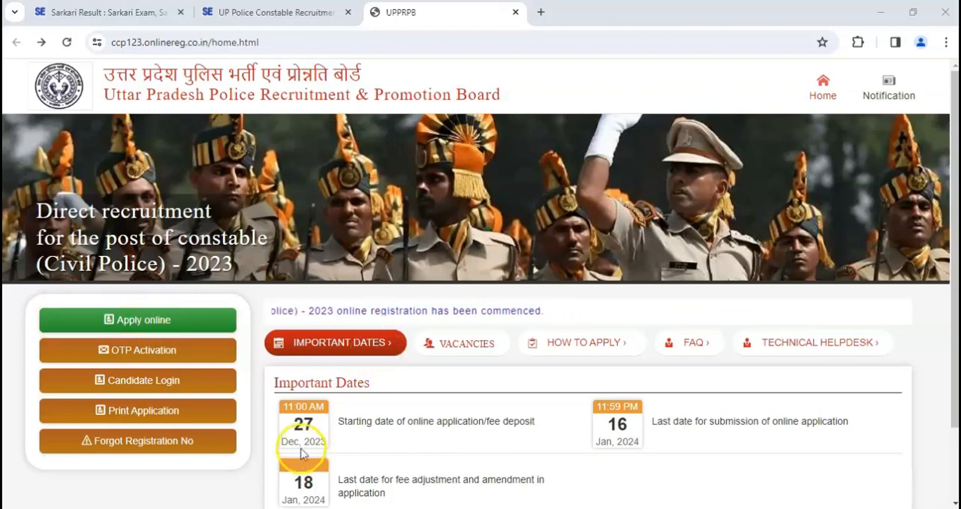
pyautogui.click(297, 428)
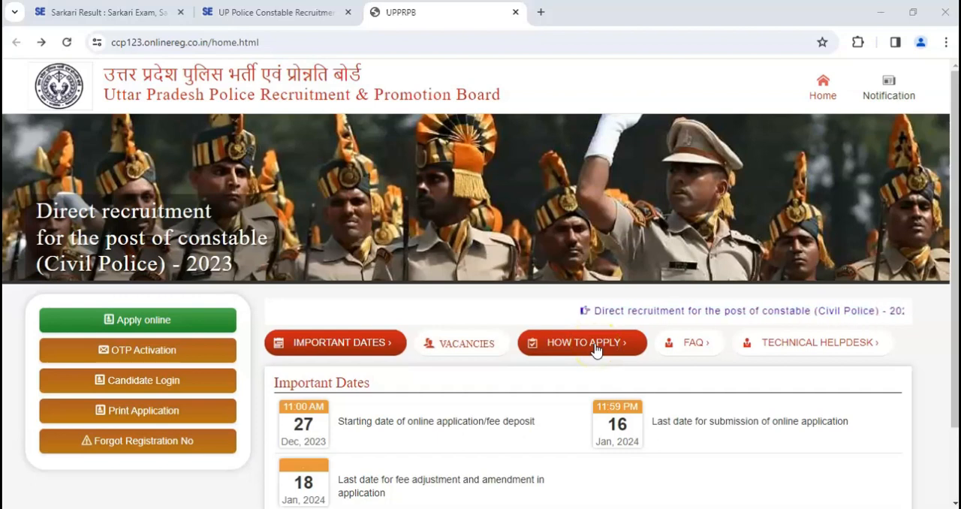
pyautogui.click(170, 323)
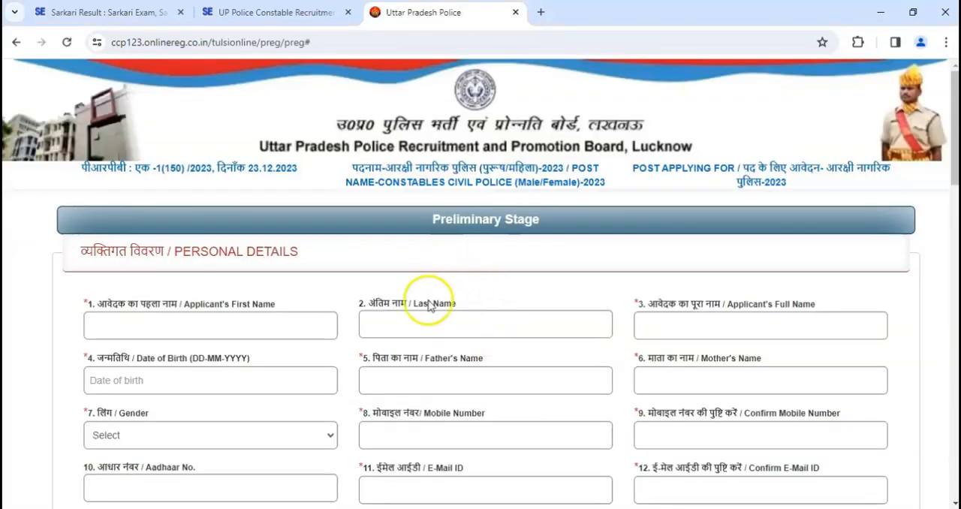
pyautogui.moveTo(169, 253); pyautogui.dragTo(311, 242)
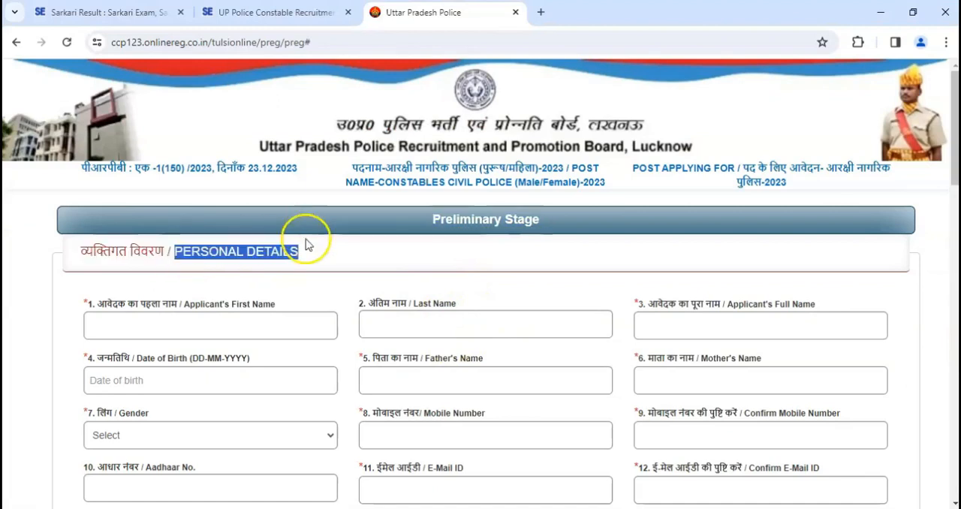
pyautogui.click(304, 259)
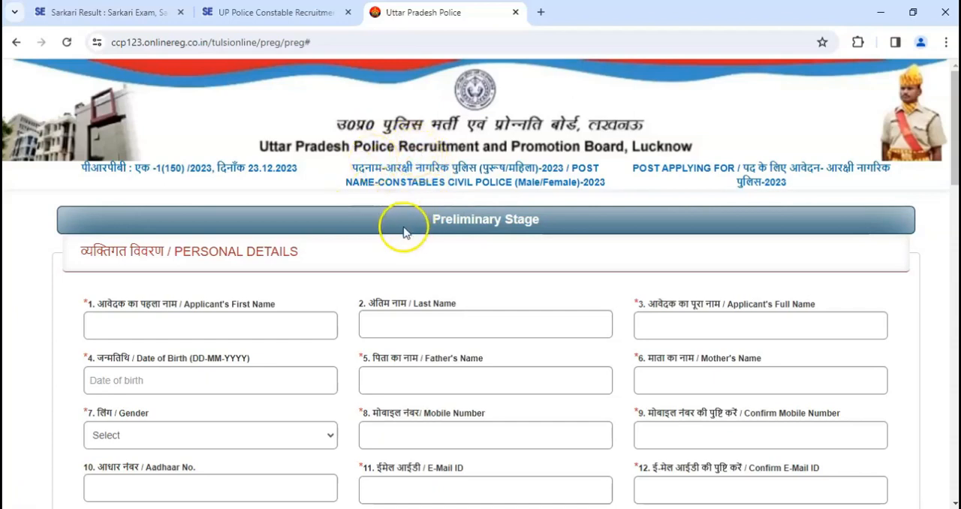
# - Fill in the applicant's first name, last name and full name in the personal details
pyautogui.scroll(-1, 403, 233)
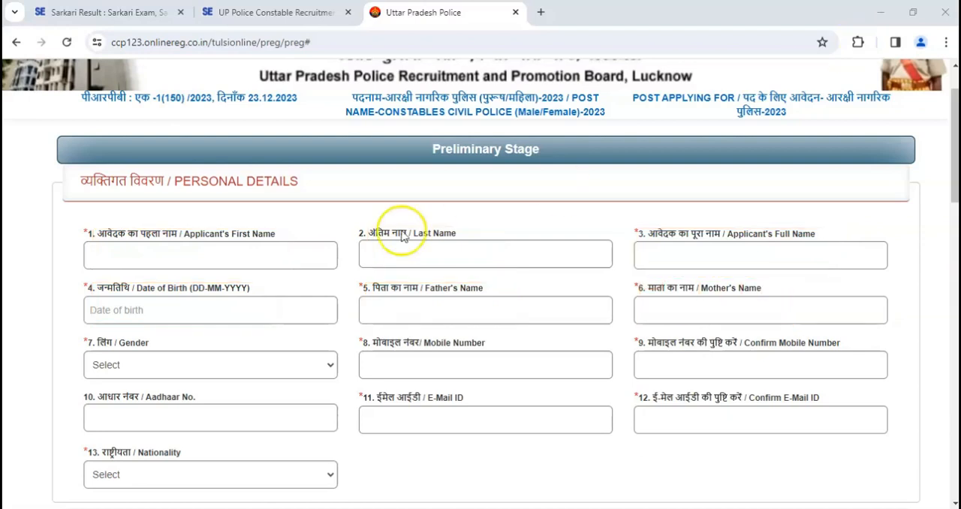
pyautogui.click(238, 250)
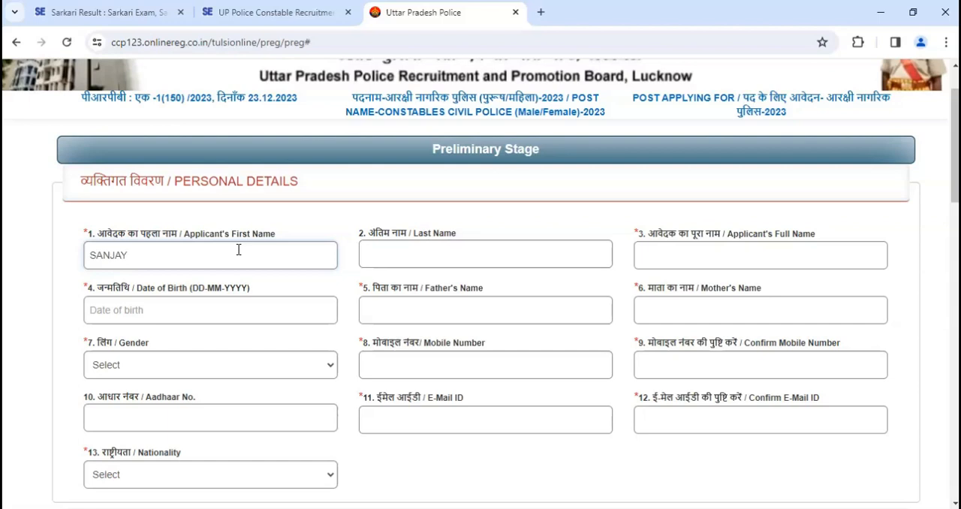
pyautogui.click(380, 259)
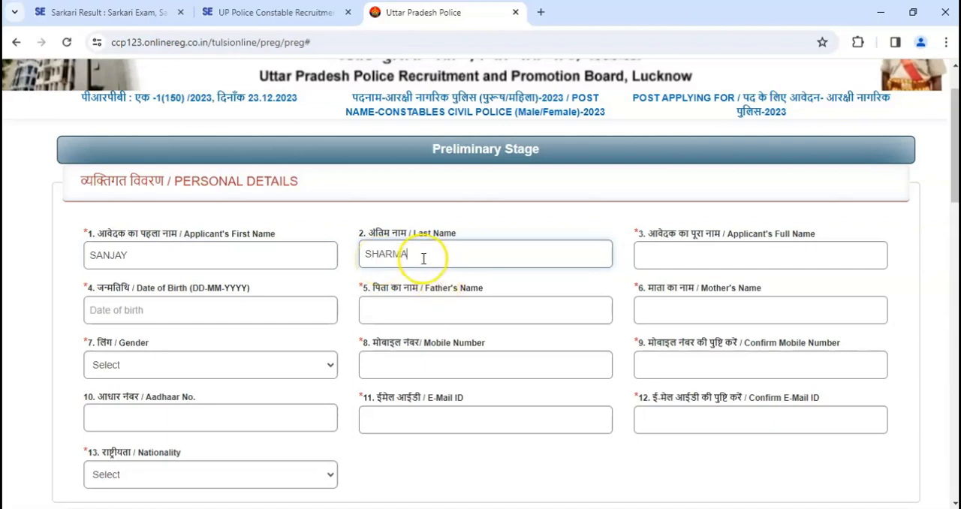
pyautogui.click(658, 247)
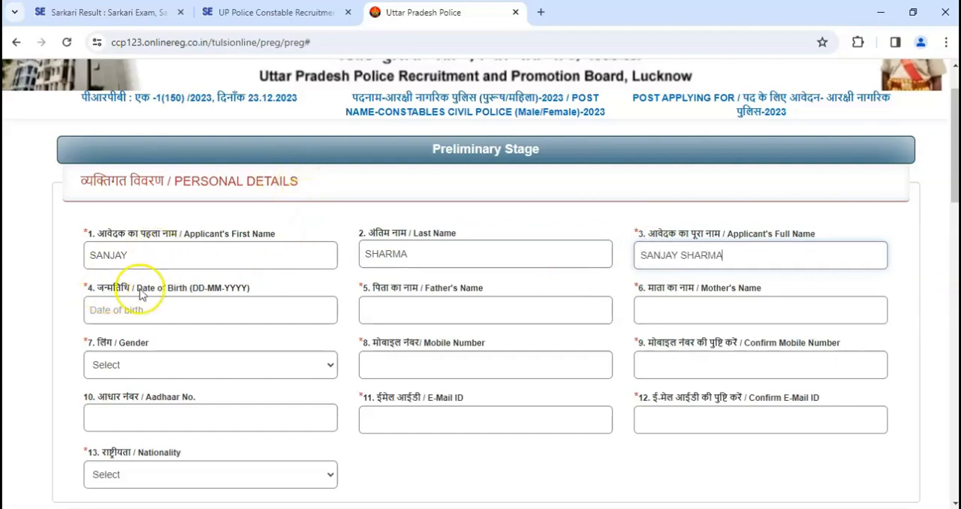
# - Set the applicant's date of birth using the calendar's year list
pyautogui.click(138, 315)
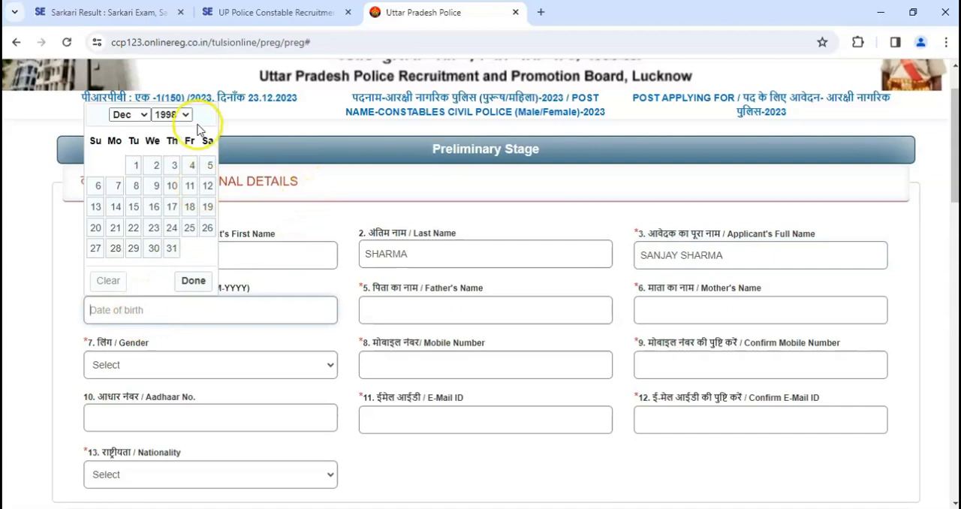
pyautogui.click(173, 117)
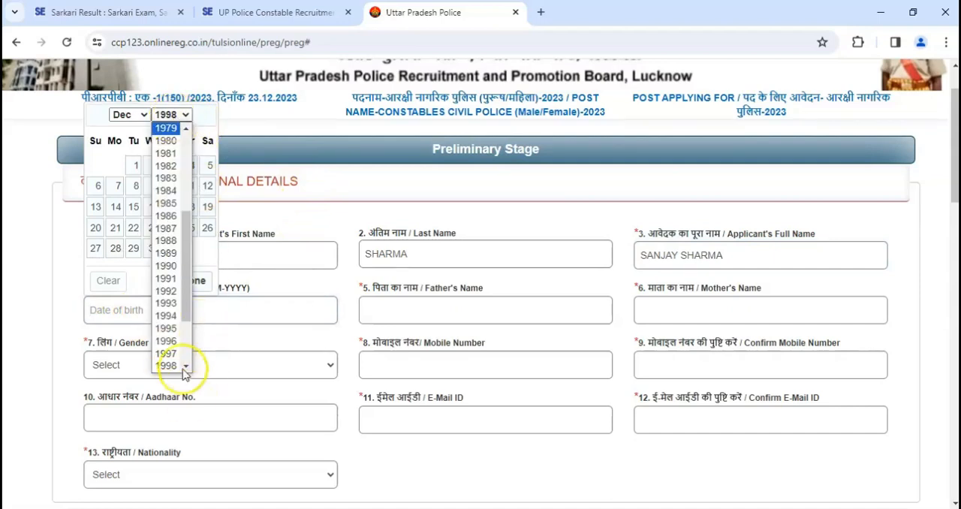
pyautogui.scroll(-2, 175, 344)
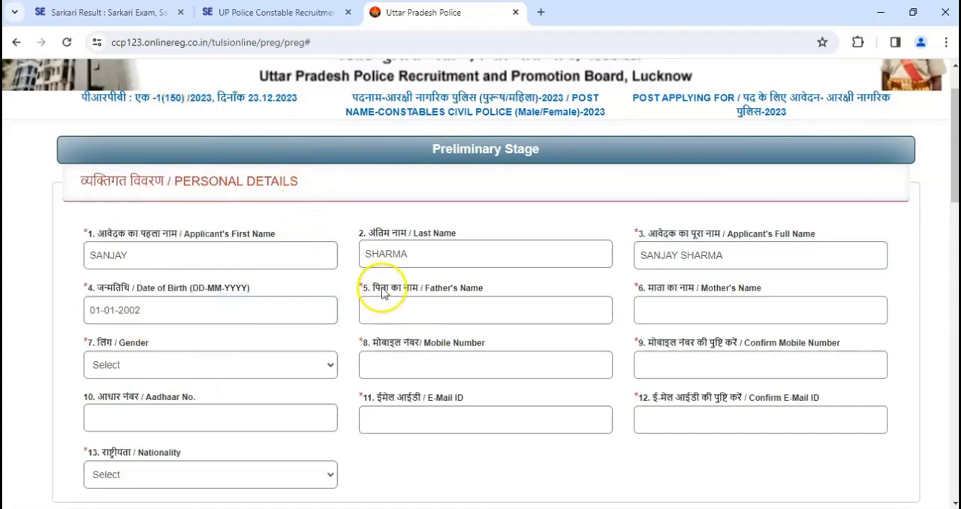
# - Fill in the father's full name and the mother's name in the personal details
pyautogui.click(402, 316)
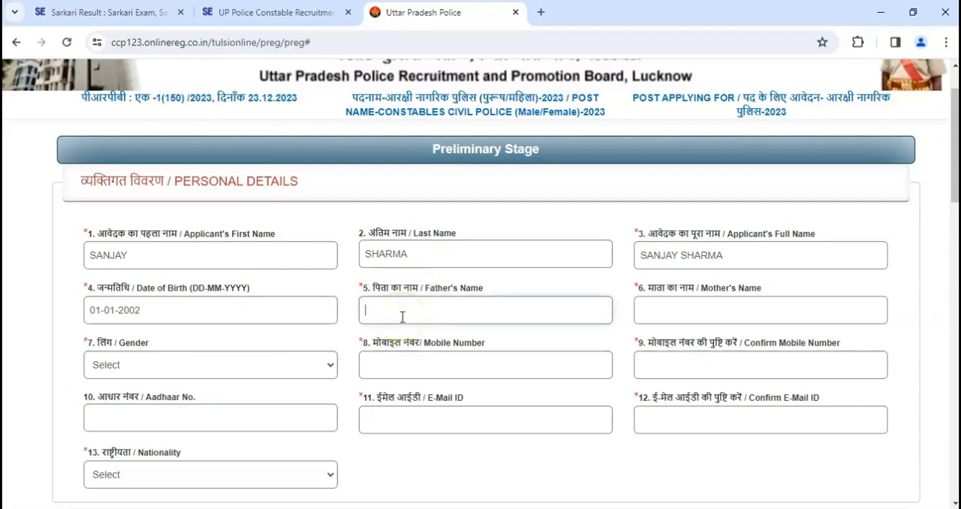
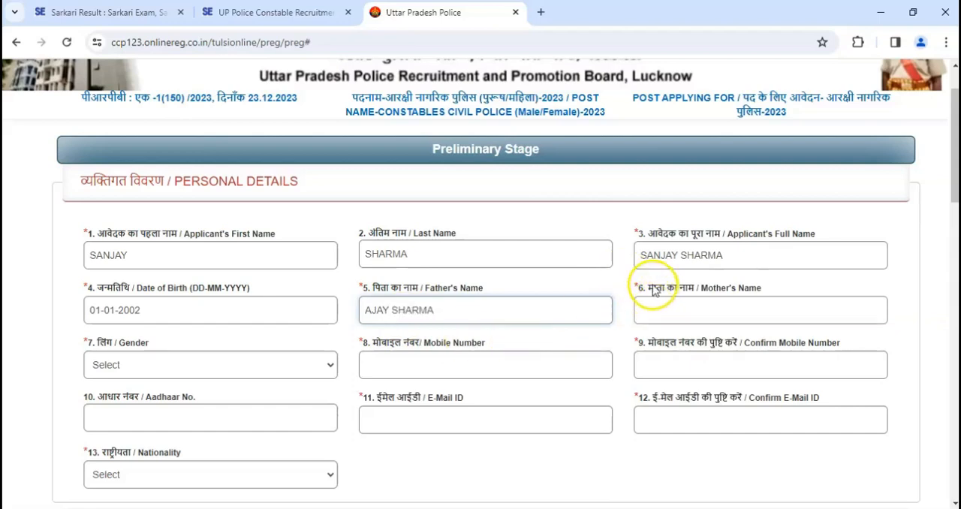
pyautogui.moveTo(656, 288); pyautogui.dragTo(697, 295)
pyautogui.click(686, 304)
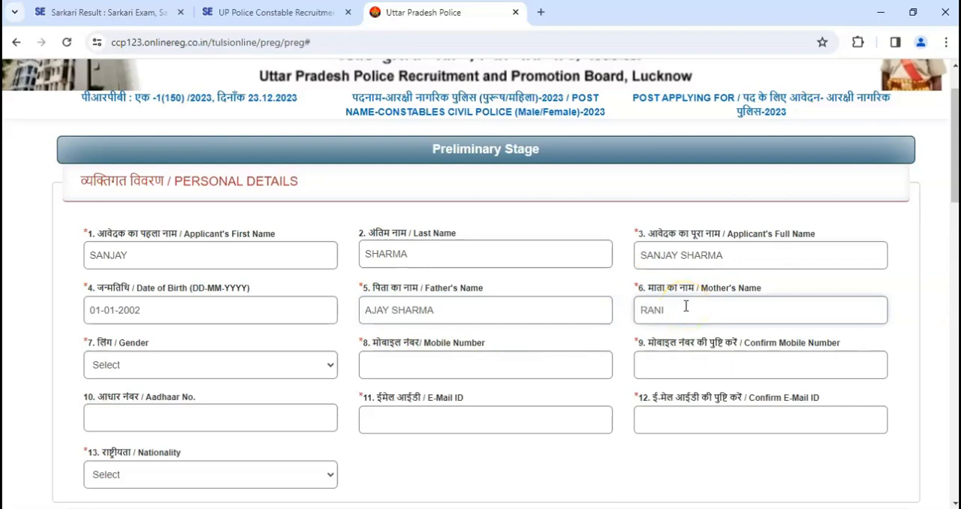
# - Set the applicant's gender to MALE
pyautogui.scroll(-2, 236, 263)
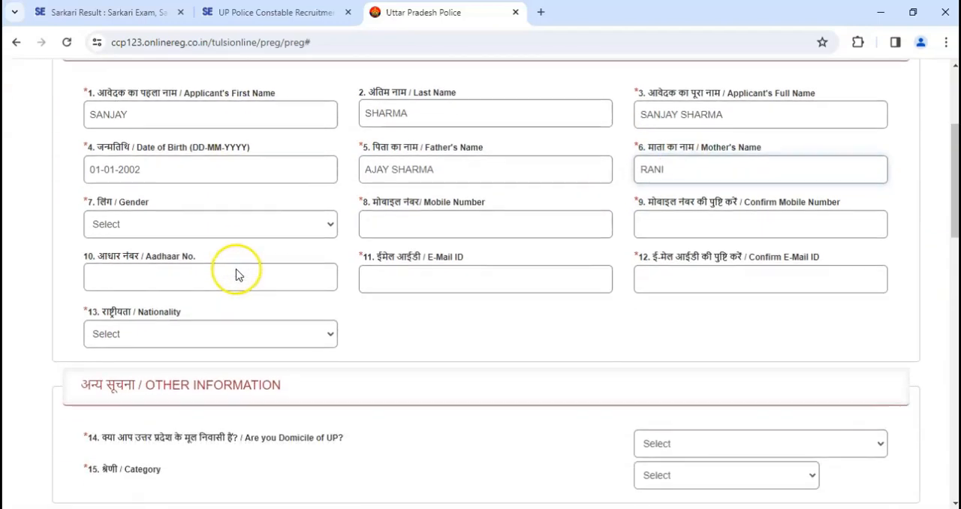
pyautogui.moveTo(106, 204); pyautogui.dragTo(137, 210)
pyautogui.click(135, 223)
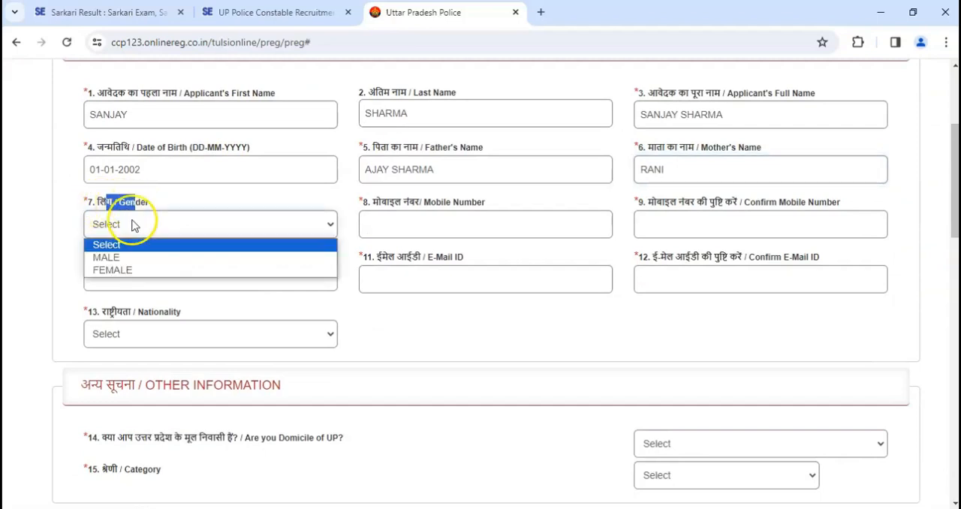
pyautogui.click(131, 257)
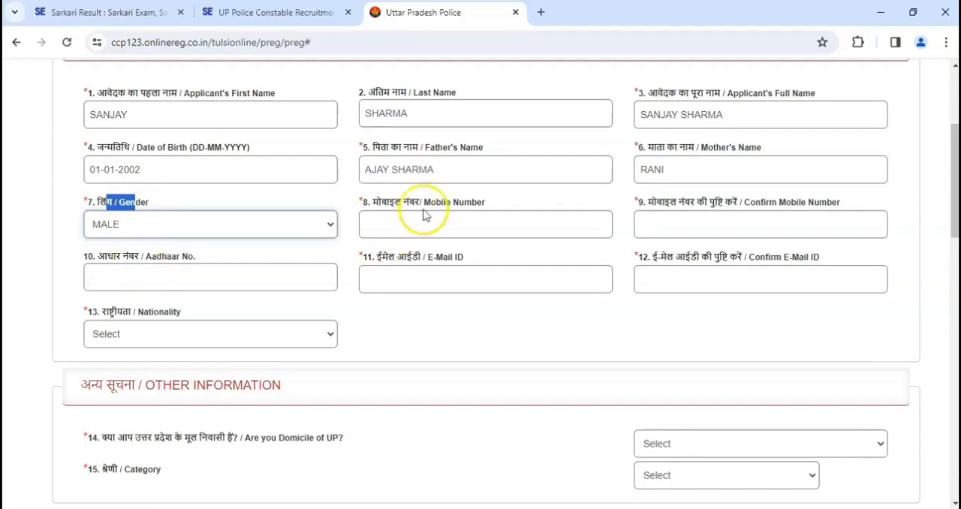
# - Examine the mobile number, Aadhaar number and e-mail ID fields along with their confirmation fields
pyautogui.moveTo(381, 202); pyautogui.dragTo(448, 204)
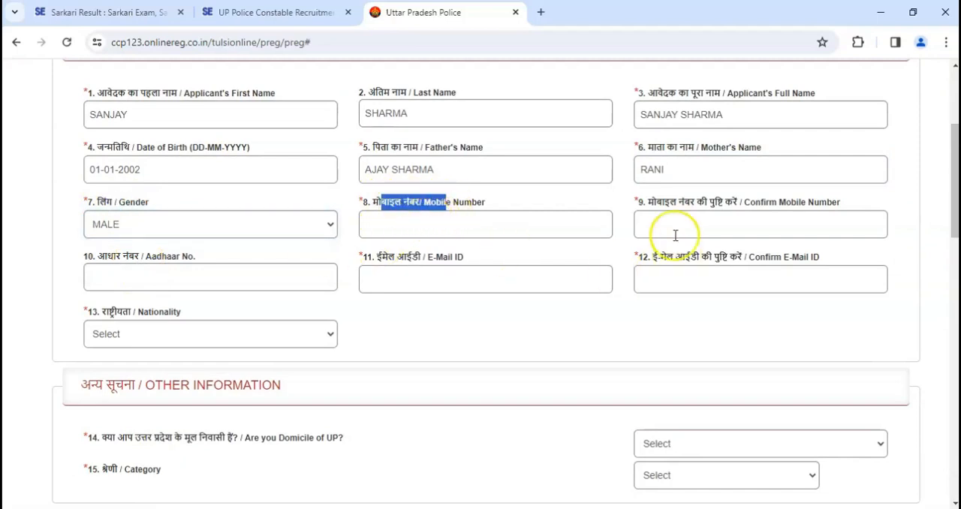
pyautogui.moveTo(655, 209); pyautogui.dragTo(725, 203)
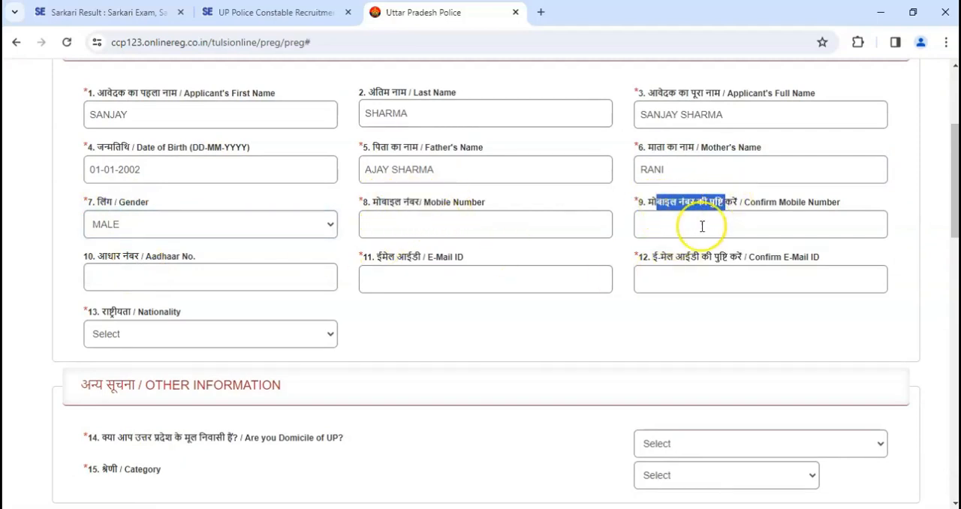
pyautogui.moveTo(98, 257); pyautogui.dragTo(159, 282)
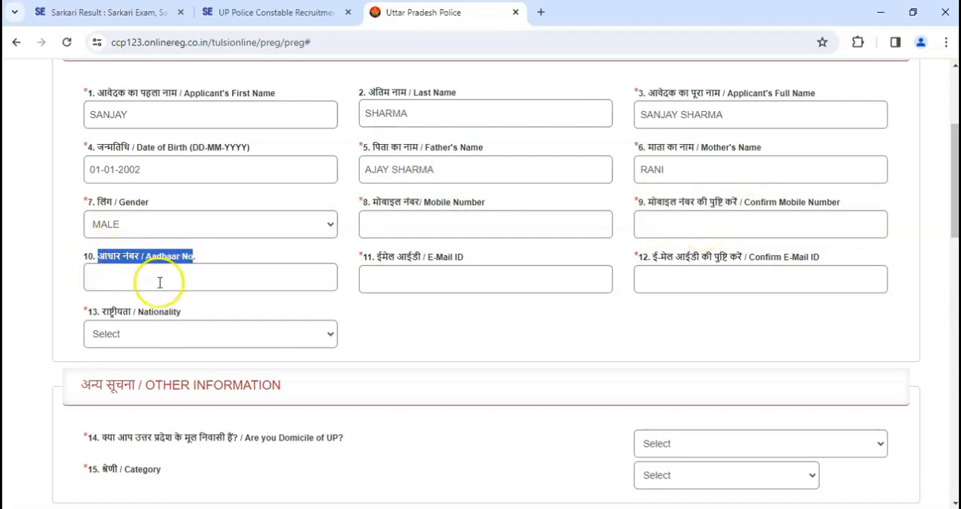
pyautogui.moveTo(366, 257); pyautogui.dragTo(460, 259)
pyautogui.click(433, 283)
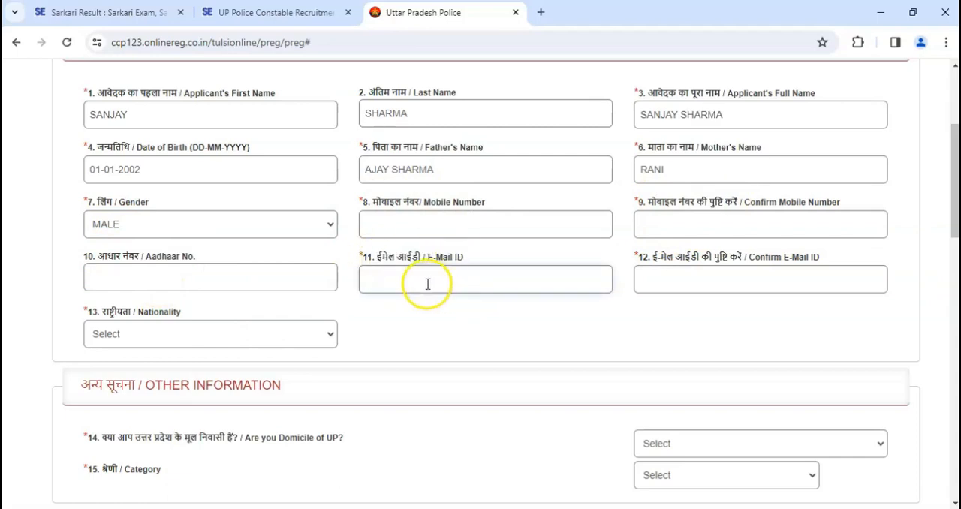
pyautogui.moveTo(651, 259); pyautogui.dragTo(695, 281)
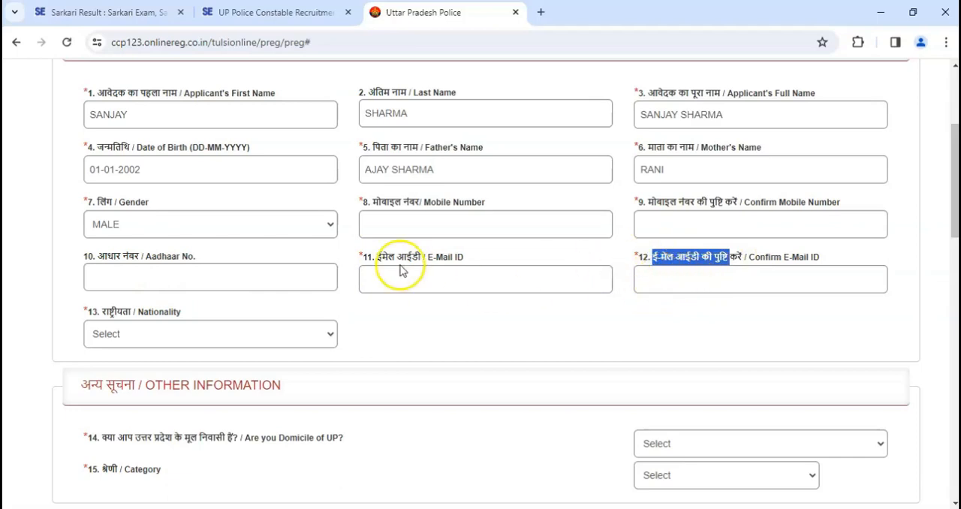
# - Set the applicant's nationality to INDIAN
pyautogui.scroll(-1, 403, 270)
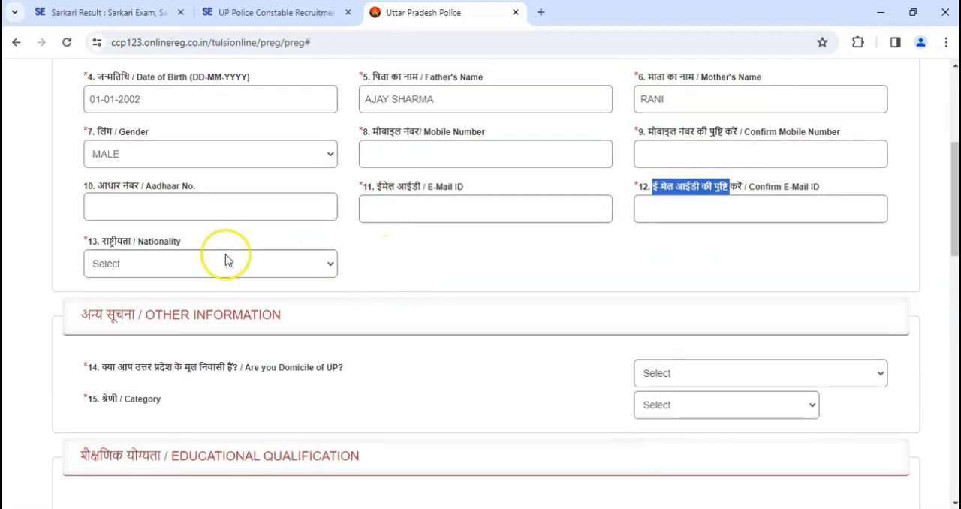
pyautogui.moveTo(109, 241); pyautogui.dragTo(160, 237)
pyautogui.click(155, 263)
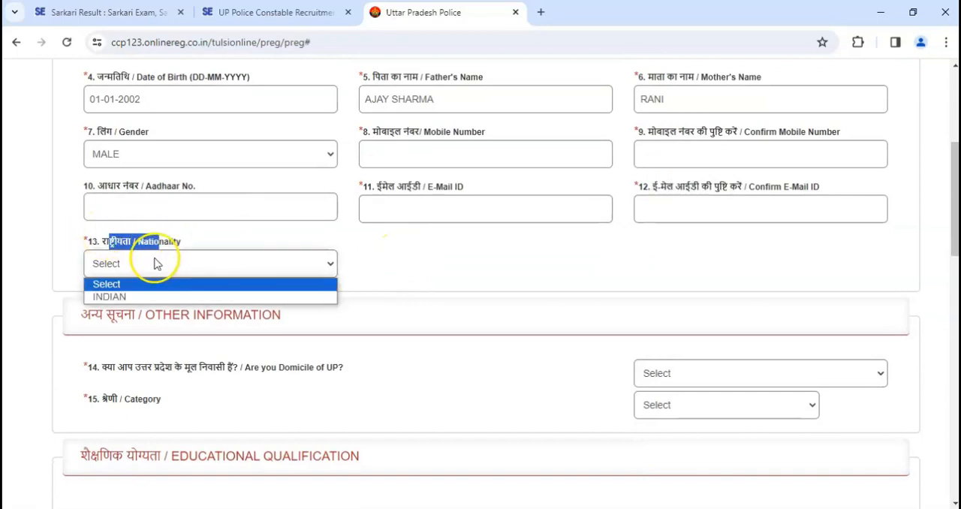
pyautogui.click(150, 296)
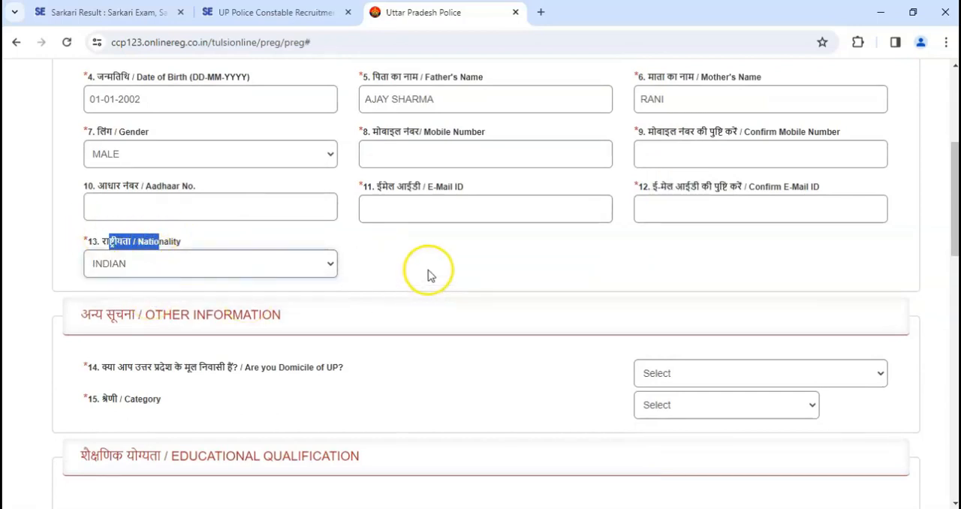
# - Answer No to the question about being domiciled in UP in the Other Information section
pyautogui.scroll(-1, 425, 278)
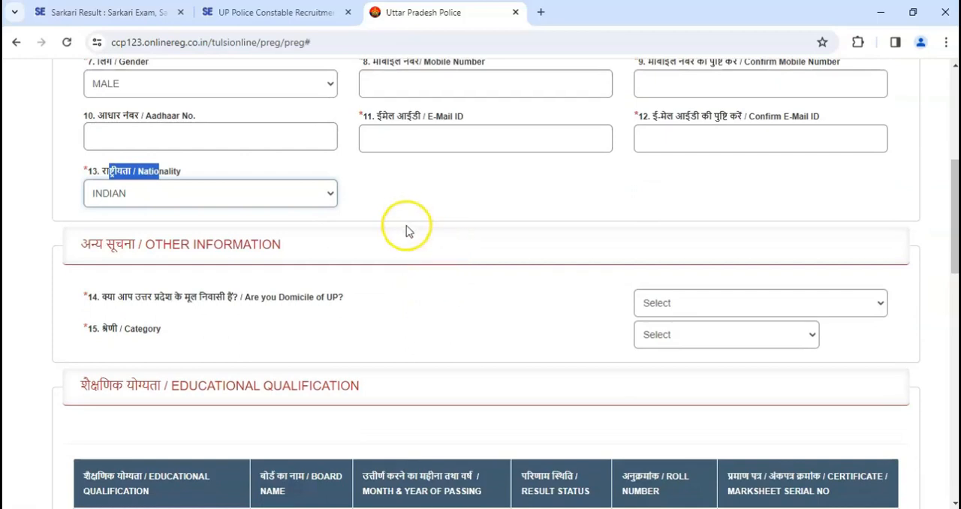
pyautogui.moveTo(89, 244); pyautogui.dragTo(283, 252)
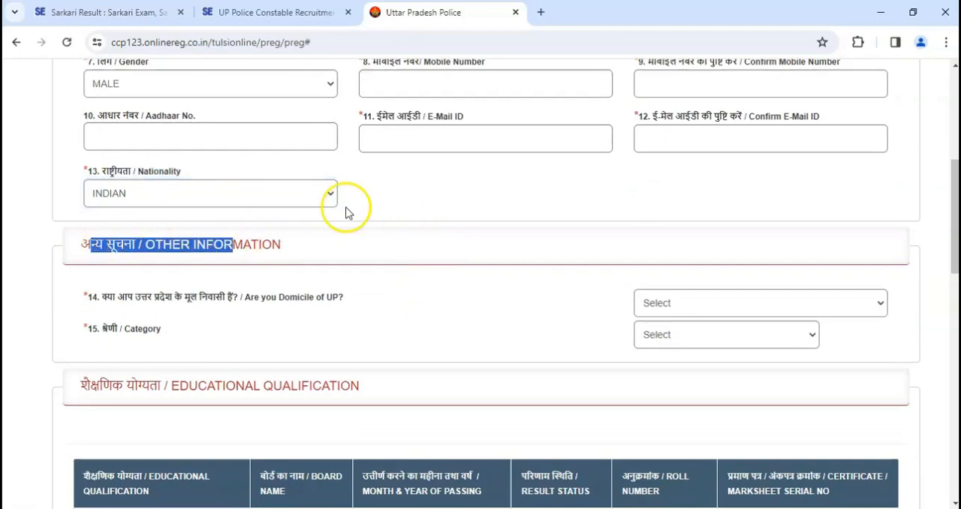
pyautogui.scroll(-3, 348, 232)
pyautogui.click(429, 183)
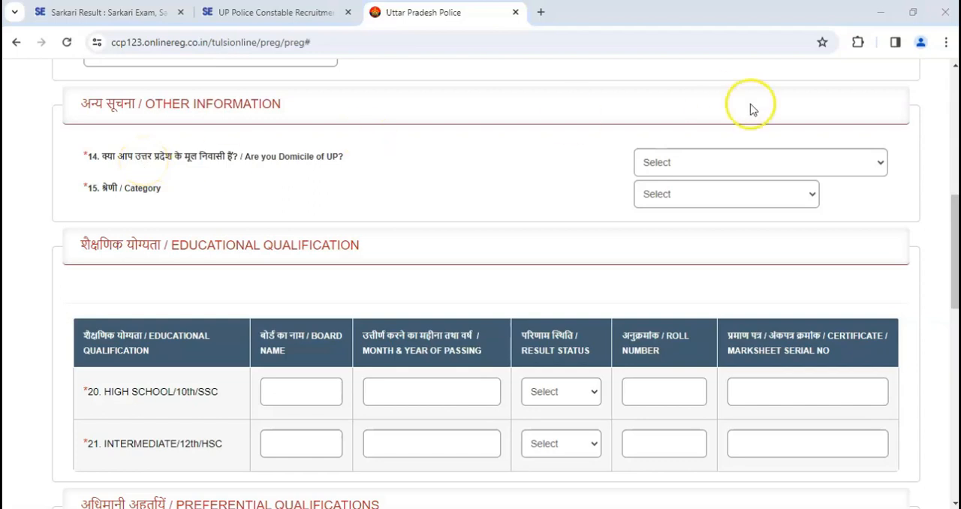
pyautogui.click(692, 162)
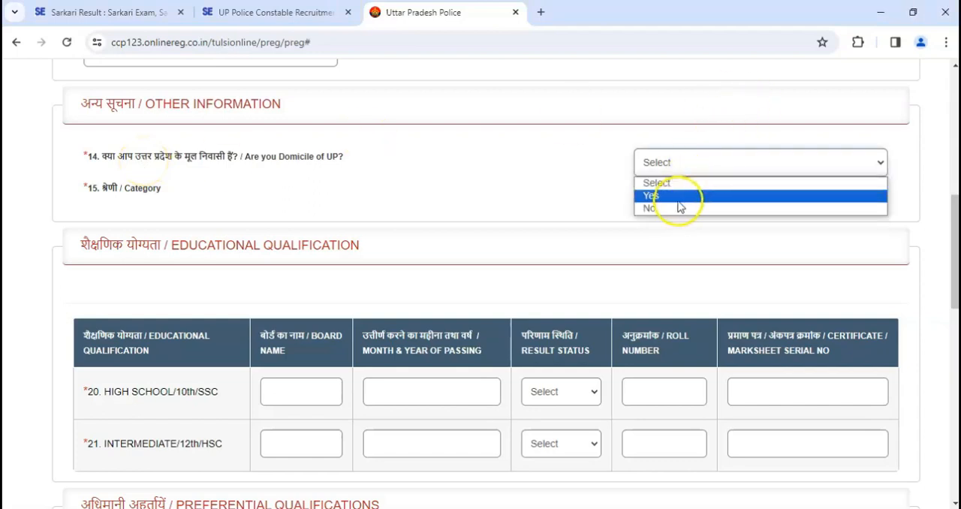
pyautogui.click(517, 199)
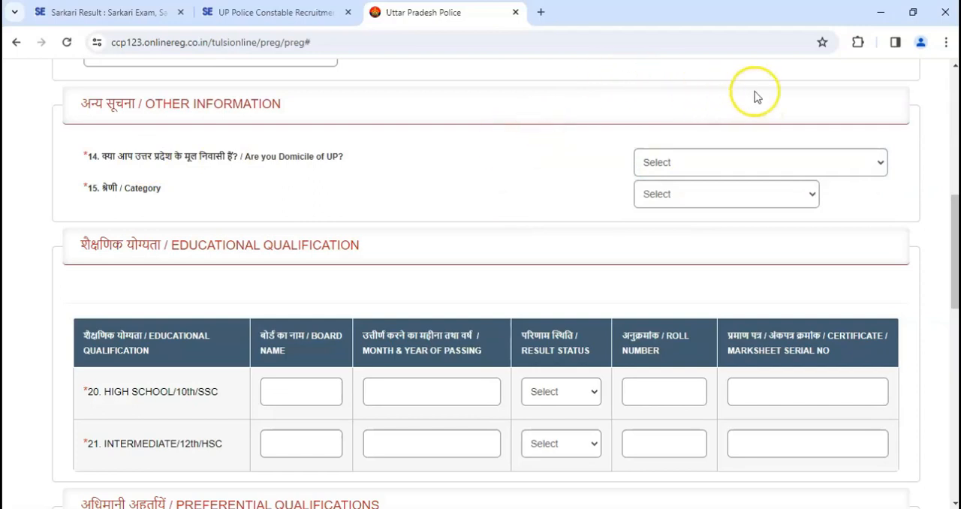
pyautogui.click(682, 165)
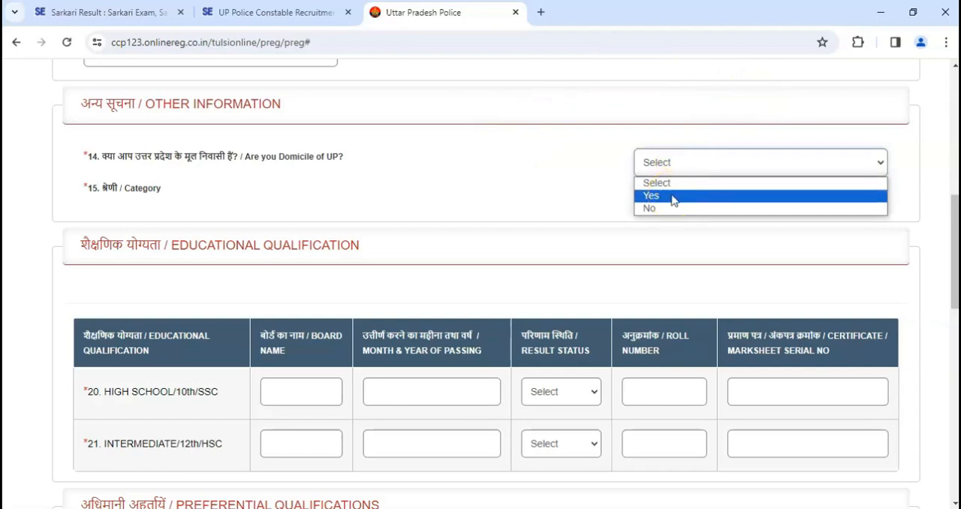
pyautogui.click(652, 209)
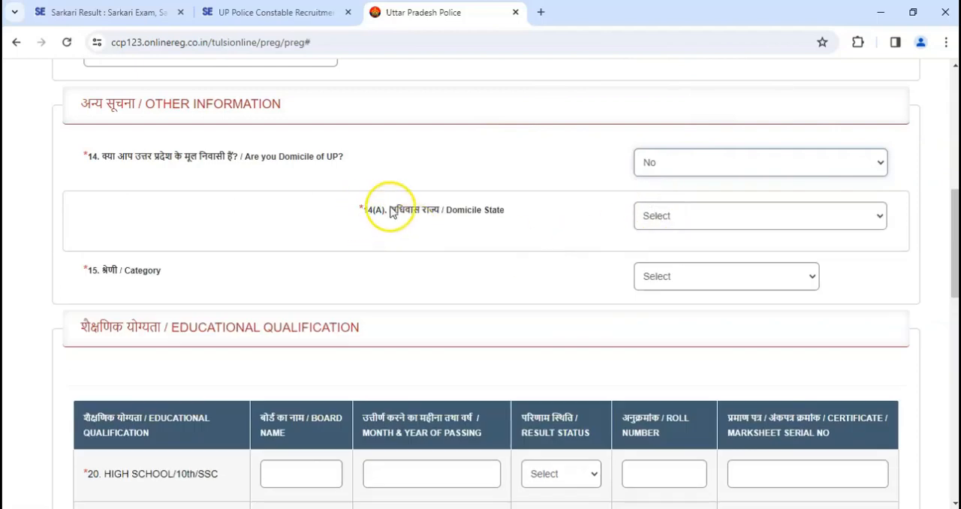
# - Set the domicile state in question 14(A) to MADHYA PRADESH
pyautogui.moveTo(390, 211); pyautogui.dragTo(463, 210)
pyautogui.click(654, 216)
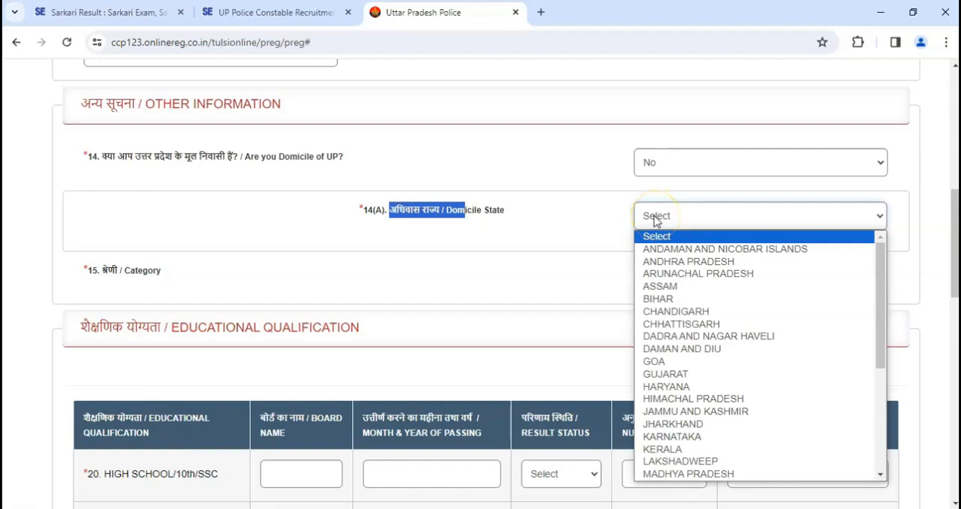
pyautogui.press('m')
pyautogui.press('Return')
pyautogui.click(546, 242)
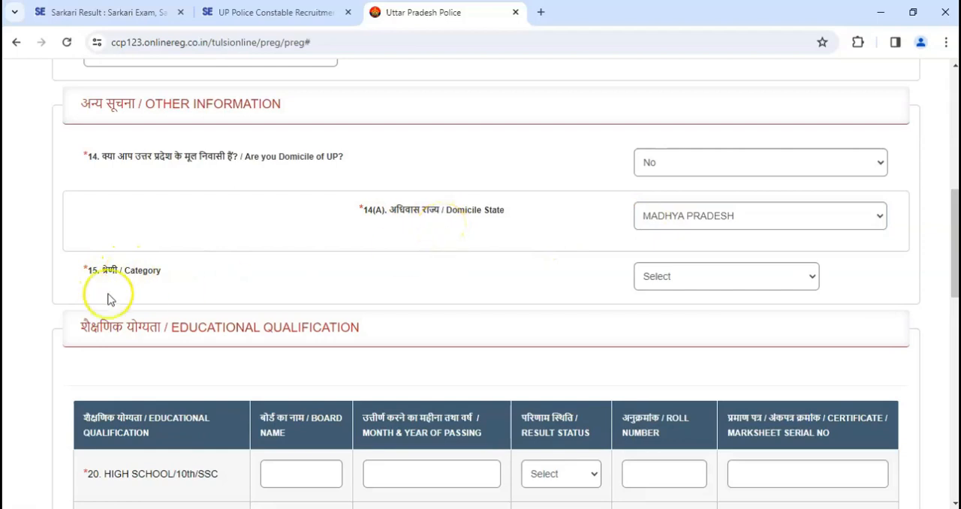
# - Set the applicant's category in question 15 to GENERAL
pyautogui.moveTo(110, 272); pyautogui.dragTo(223, 281)
pyautogui.click(711, 277)
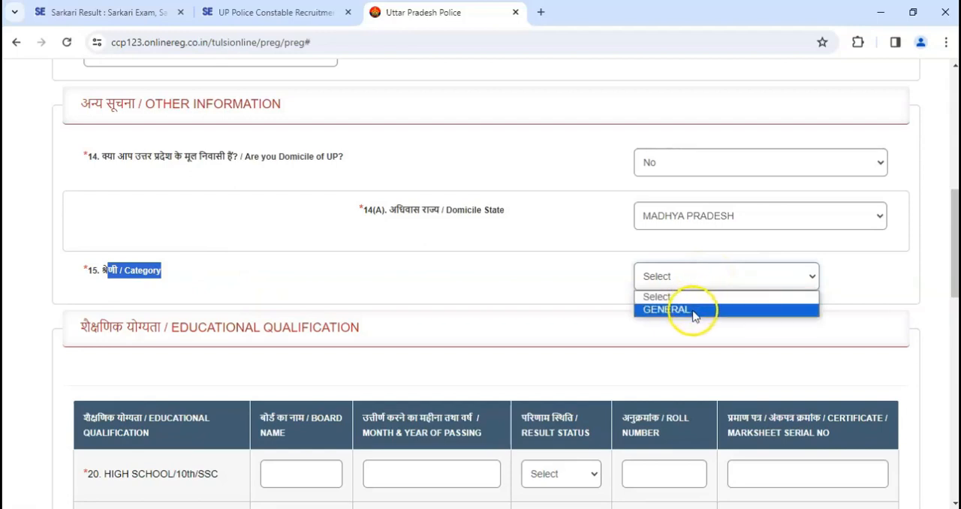
pyautogui.click(572, 295)
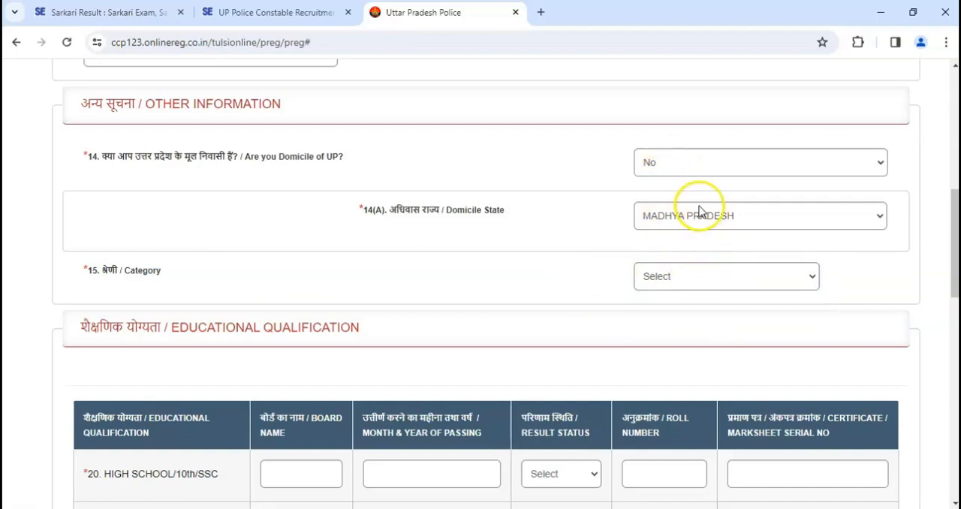
pyautogui.click(693, 275)
pyautogui.click(675, 309)
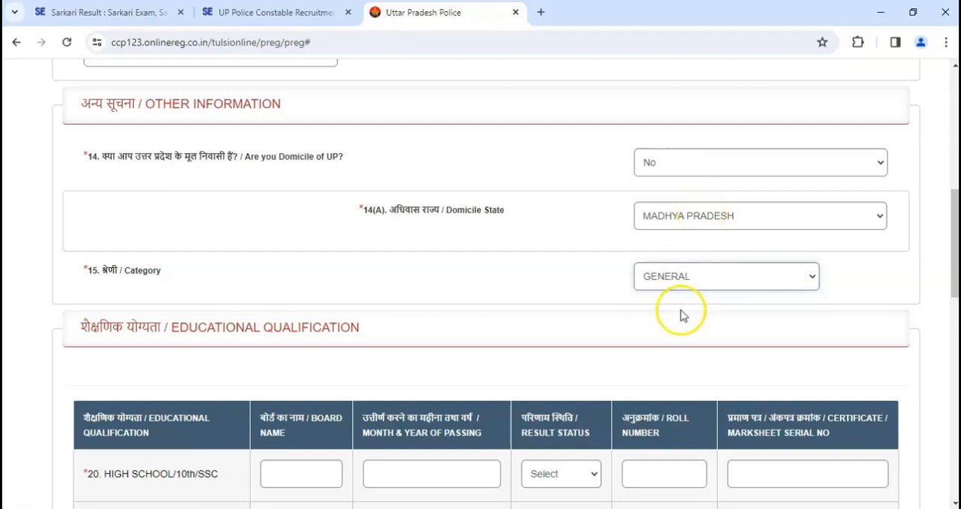
# - Set the month and year of passing for High School/10th in the Educational Qualification table to May 2018
pyautogui.scroll(-1, 540, 272)
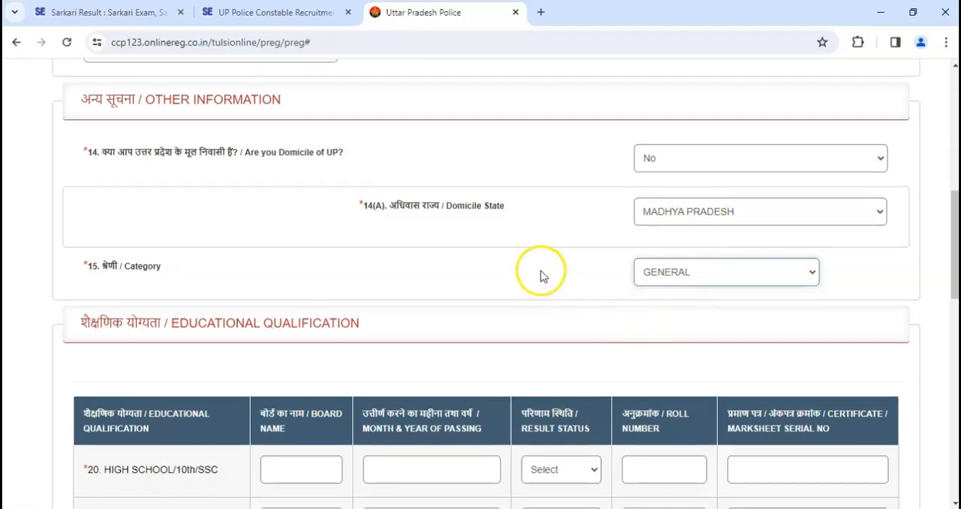
pyautogui.scroll(-2, 541, 272)
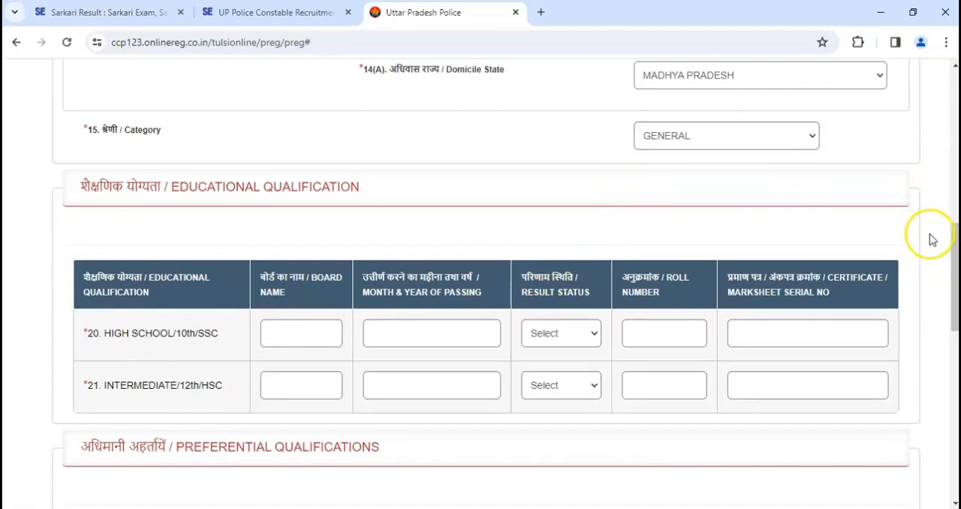
pyautogui.moveTo(952, 253); pyautogui.dragTo(948, 278)
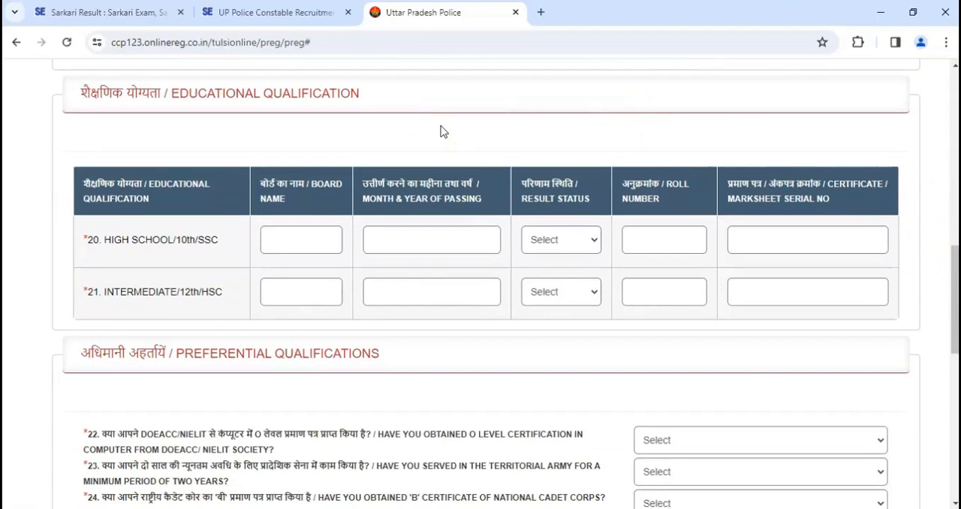
pyautogui.moveTo(100, 93); pyautogui.dragTo(340, 93)
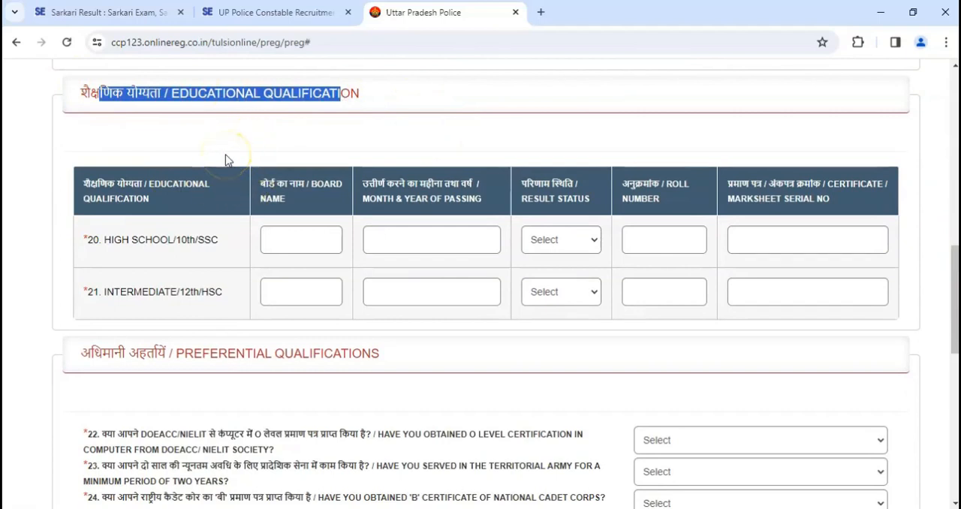
pyautogui.moveTo(111, 240); pyautogui.dragTo(229, 237)
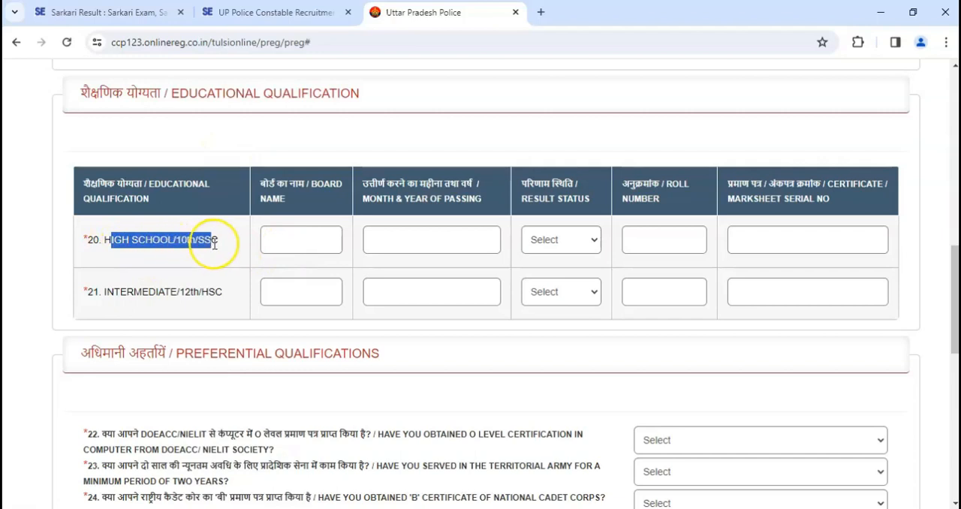
pyautogui.click(268, 234)
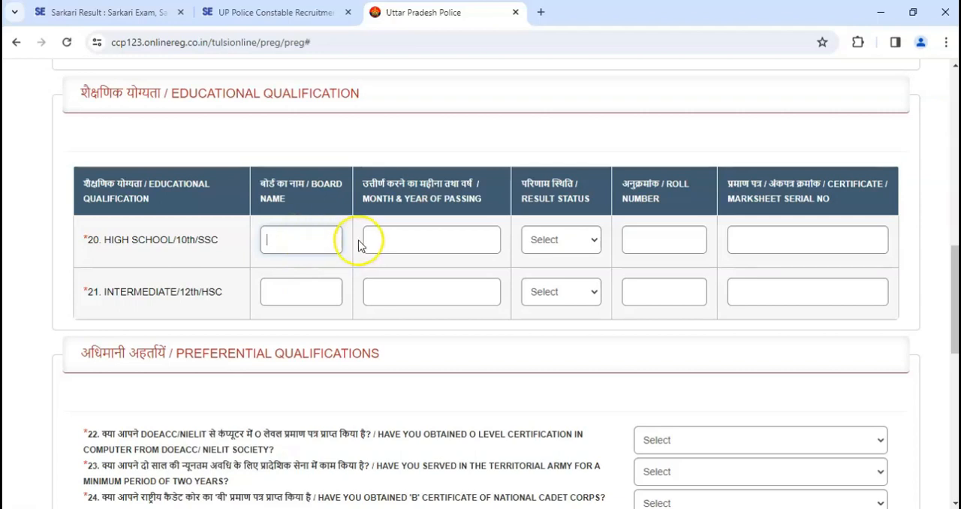
pyautogui.moveTo(369, 182); pyautogui.dragTo(448, 200)
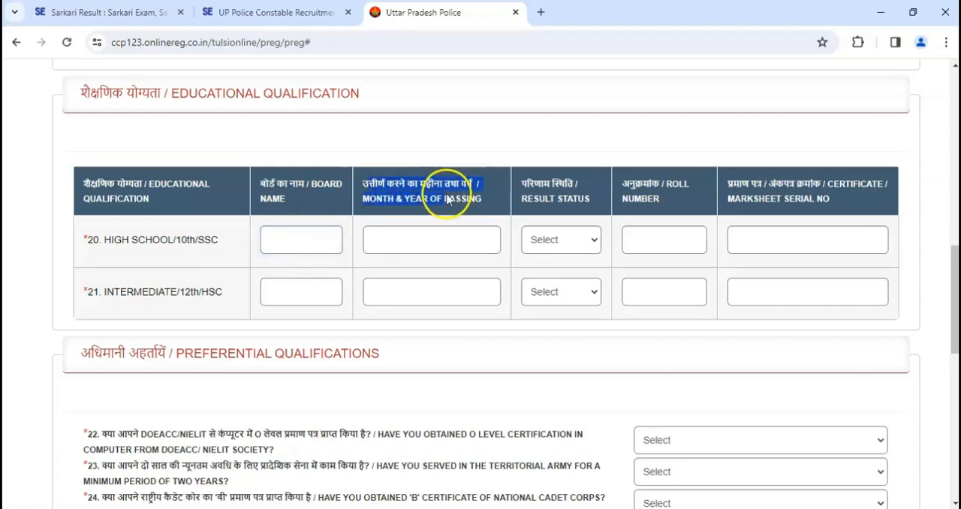
pyautogui.click(421, 239)
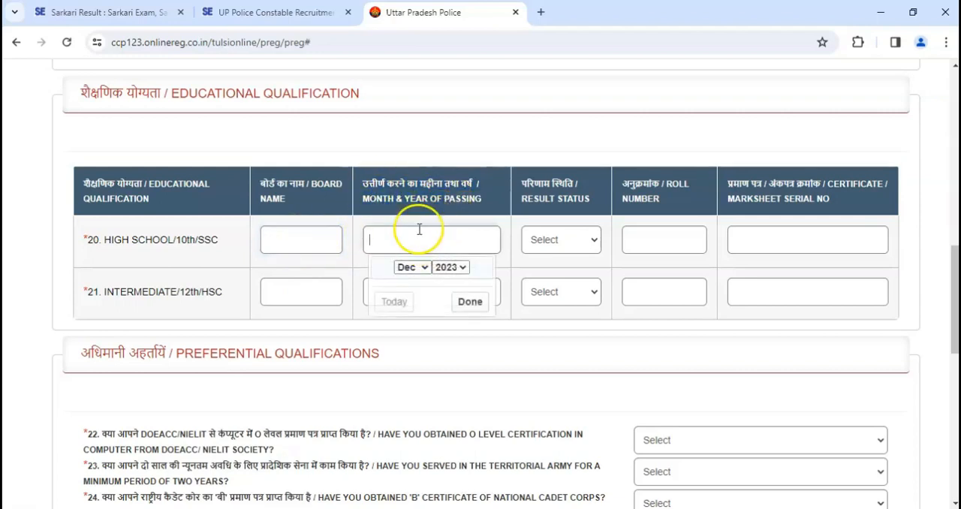
pyautogui.click(461, 269)
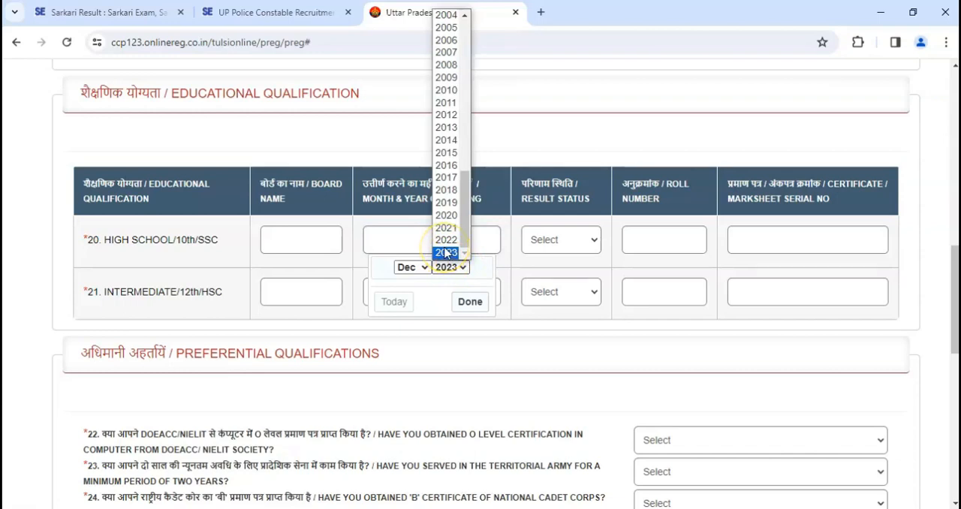
pyautogui.scroll(2, 445, 250)
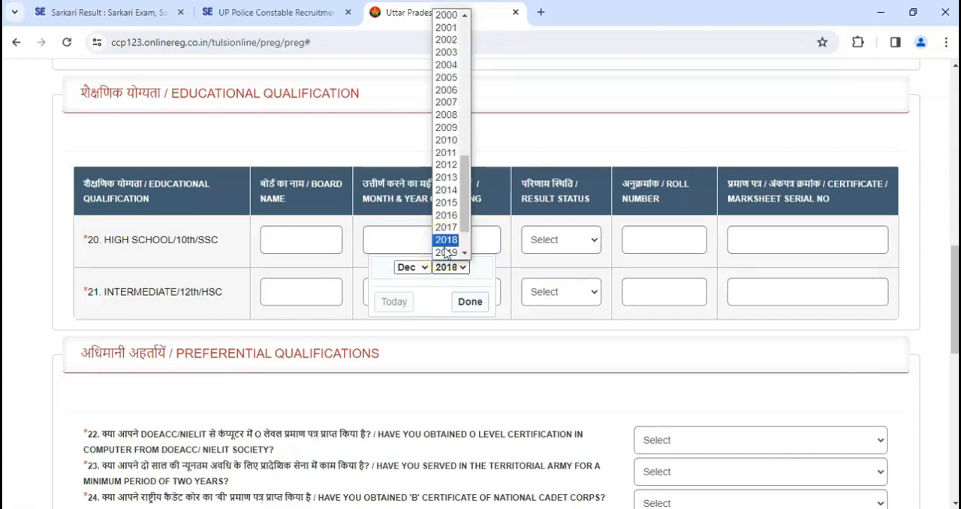
pyautogui.click(445, 242)
pyautogui.click(413, 266)
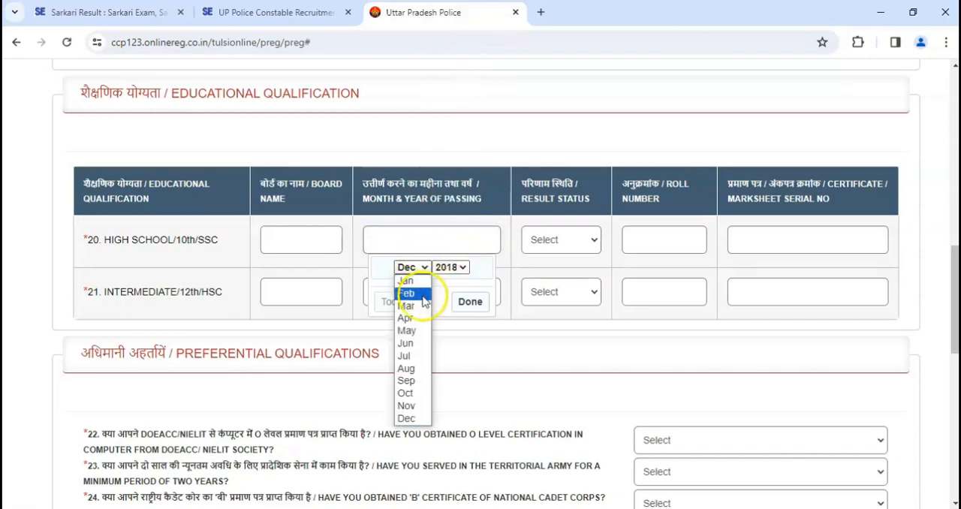
pyautogui.click(407, 331)
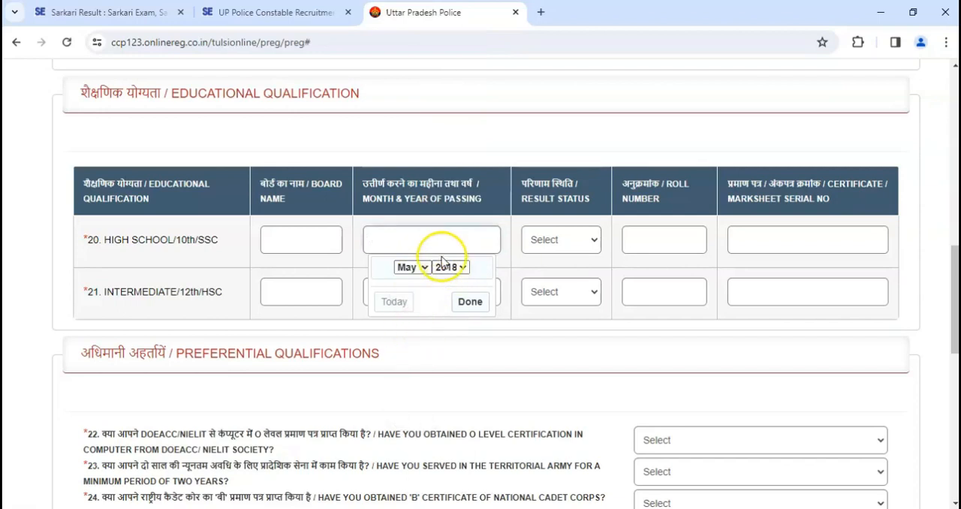
pyautogui.click(470, 301)
# - Set the High School/10th result status to PASS and fill in its roll number and certificate/marksheet serial number
pyautogui.click(563, 242)
pyautogui.click(553, 272)
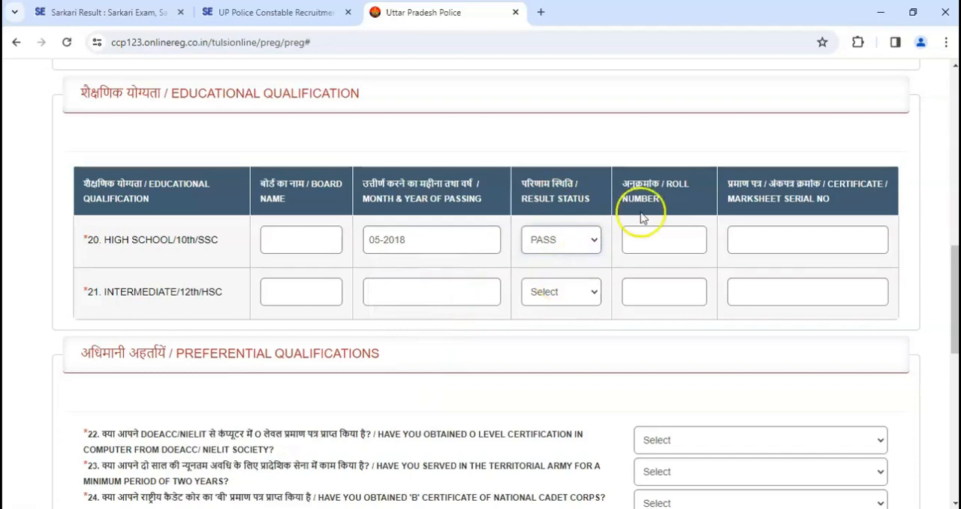
pyautogui.click(654, 241)
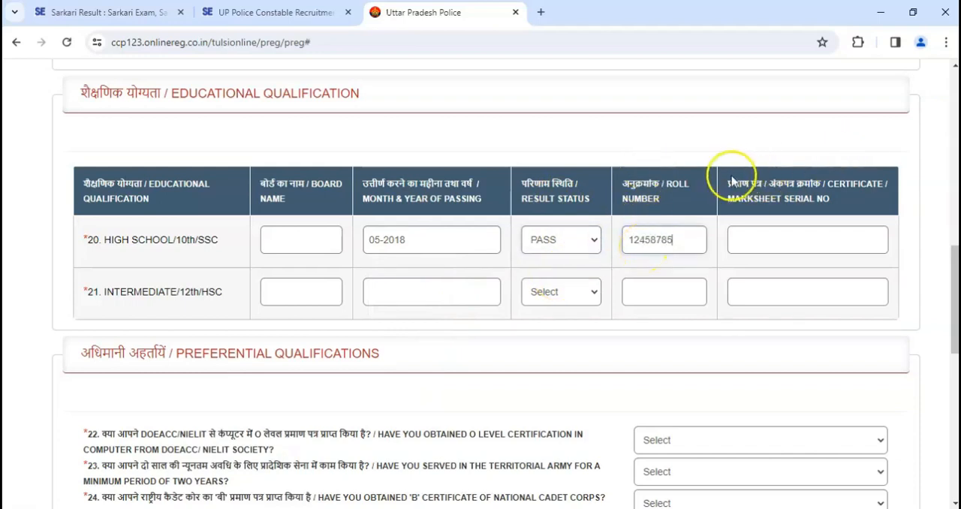
pyautogui.click(780, 252)
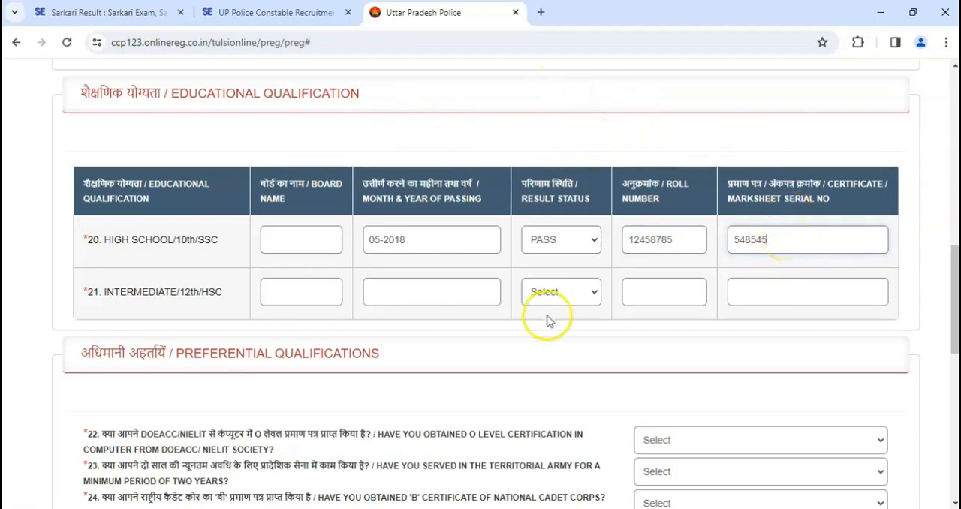
# - Enter MP BOARD BHOPAL as the board name for both High School/10th and Intermediate/12th
pyautogui.click(299, 242)
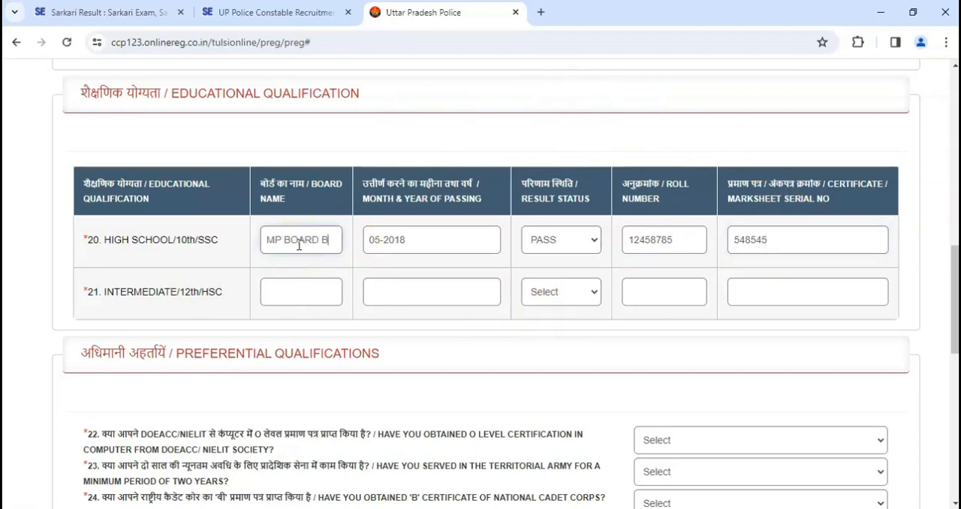
pyautogui.click(279, 291)
pyautogui.write('MP BOARD BH')
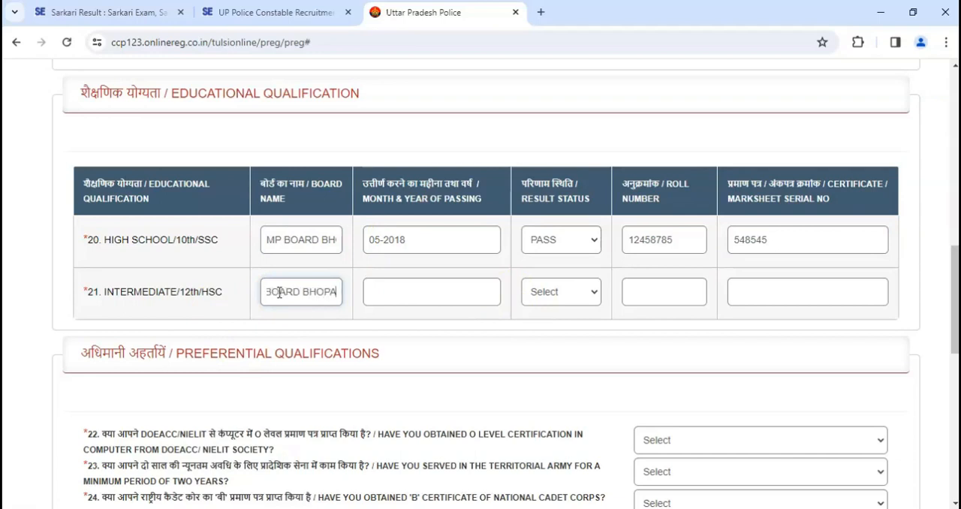
# - Set the month and year of passing for Intermediate/12th to May 2020
pyautogui.click(388, 300)
pyautogui.click(449, 319)
pyautogui.click(449, 321)
pyautogui.click(448, 319)
pyautogui.write('2020')
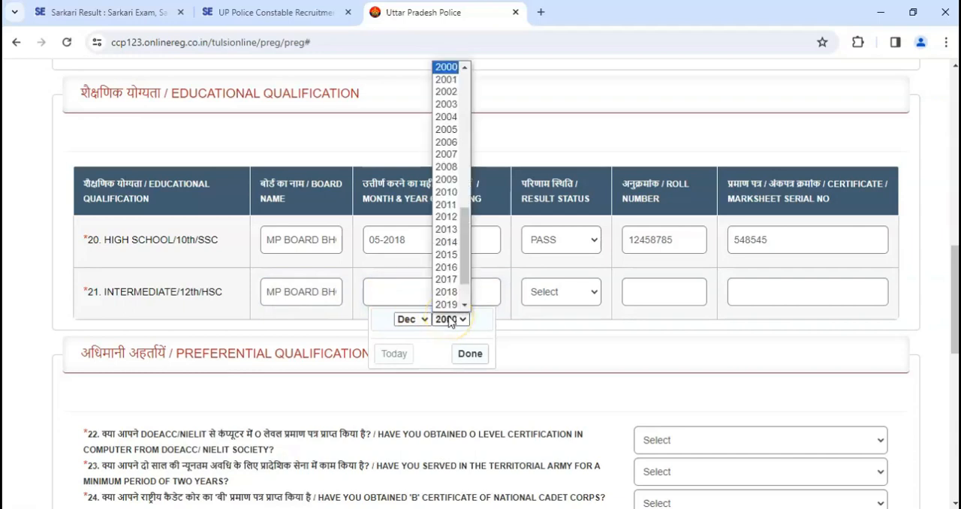
pyautogui.click(413, 319)
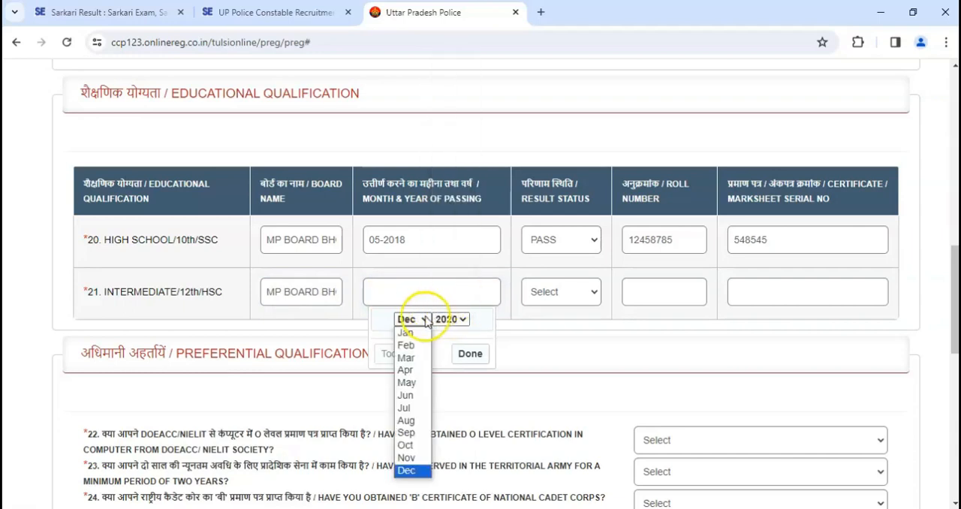
pyautogui.click(414, 382)
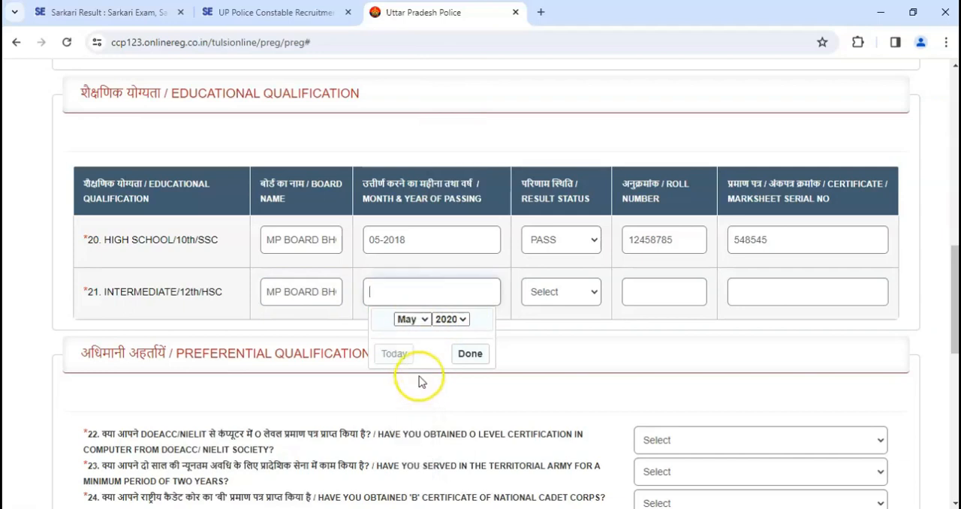
pyautogui.click(467, 354)
# - Set the Intermediate/12th result status to PASS and fill in its roll number and certificate/marksheet serial number
pyautogui.click(575, 301)
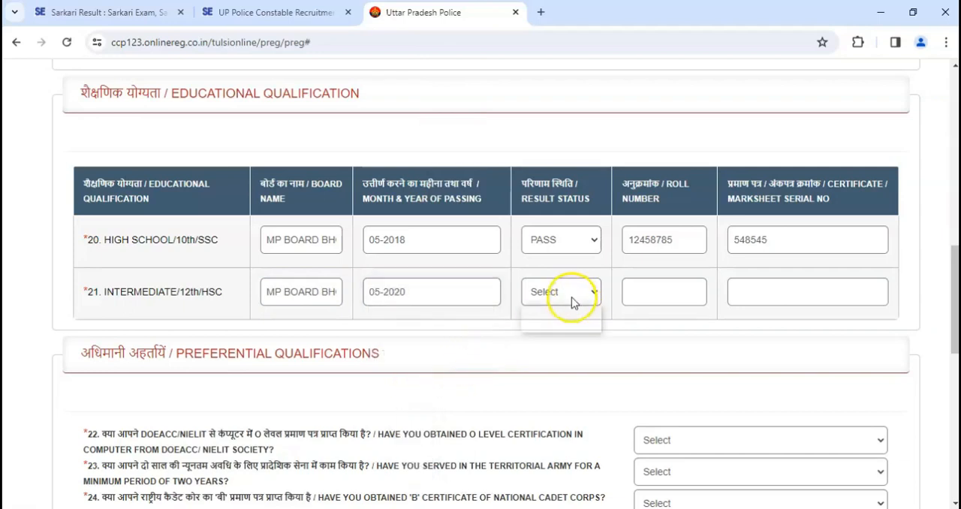
pyautogui.click(562, 325)
pyautogui.click(644, 296)
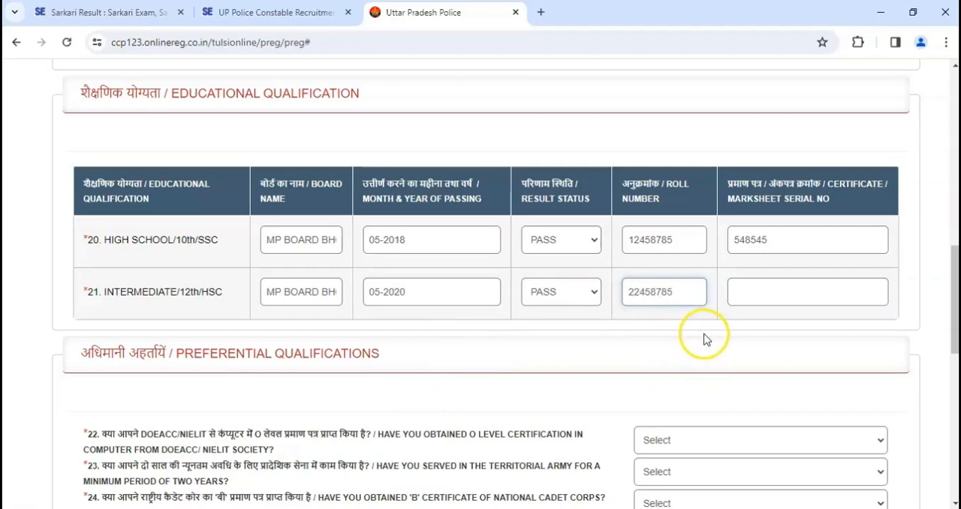
pyautogui.moveTo(682, 300); pyautogui.dragTo(649, 312)
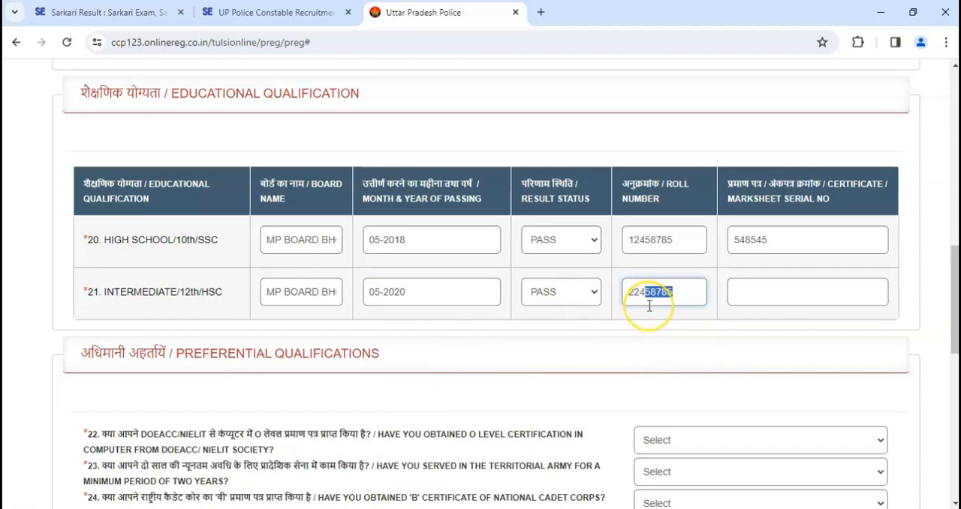
pyautogui.click(764, 285)
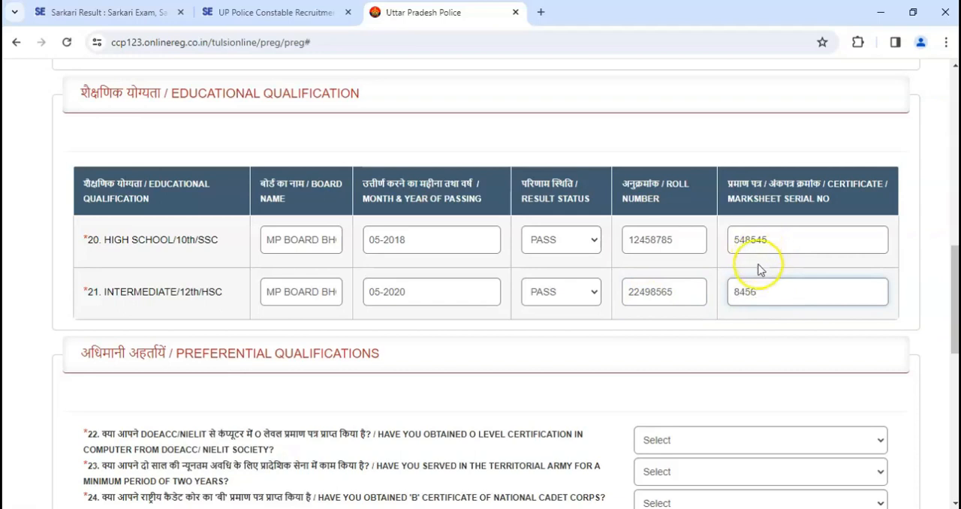
# - Answer No to the O level computer certification and Territorial Army service questions under Preferential Qualifications
pyautogui.scroll(-1, 544, 293)
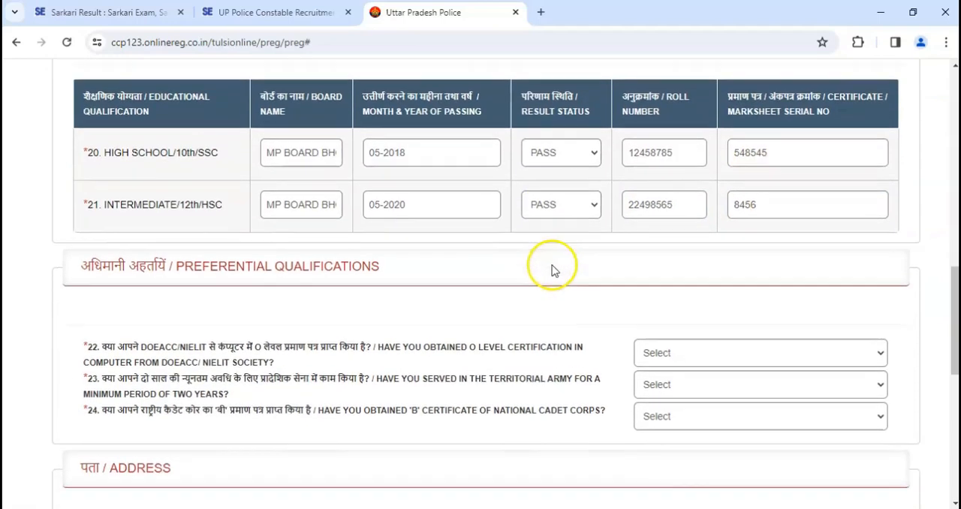
pyautogui.scroll(-1, 551, 270)
pyautogui.moveTo(184, 213); pyautogui.dragTo(335, 211)
pyautogui.scroll(-1, 484, 223)
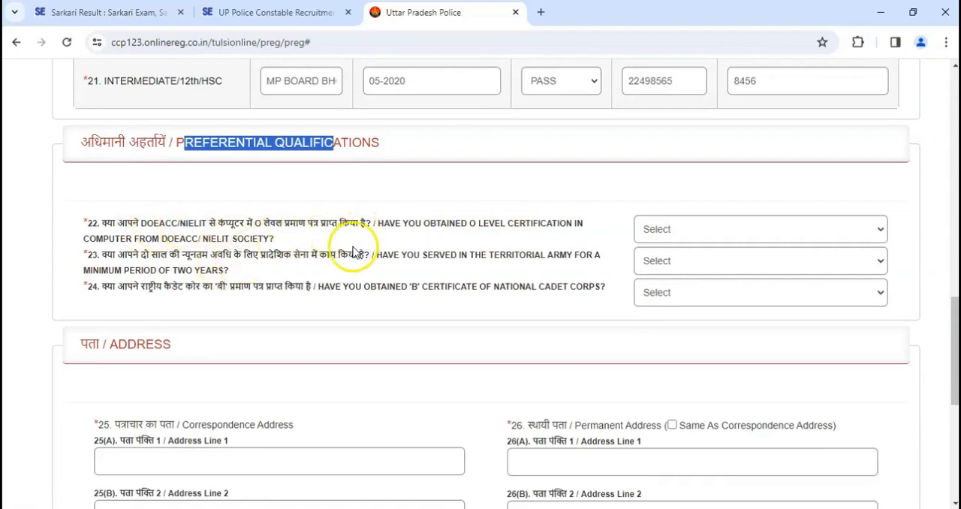
pyautogui.click(678, 237)
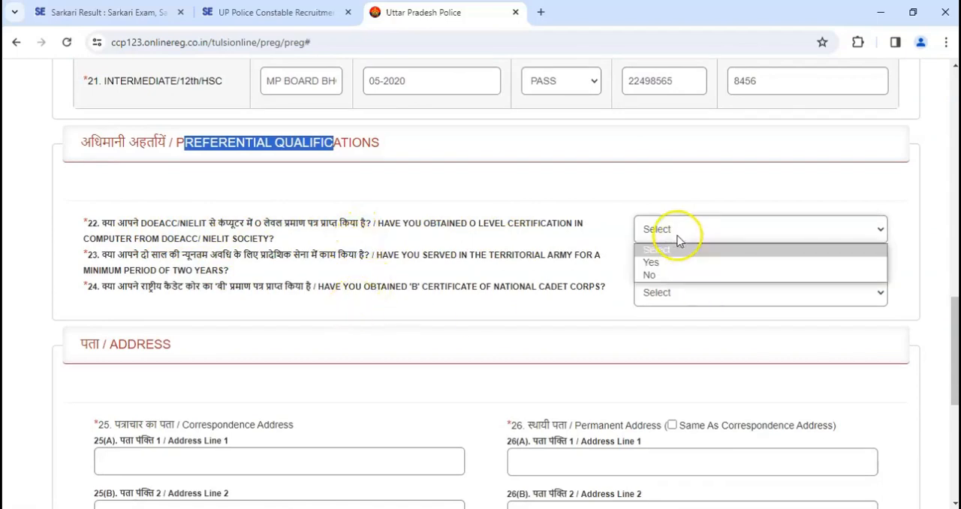
pyautogui.click(666, 277)
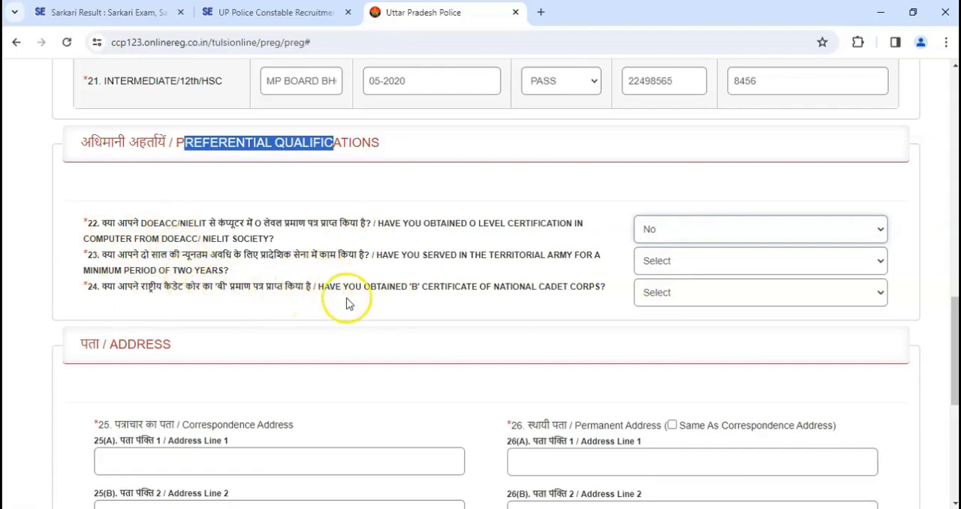
pyautogui.click(678, 267)
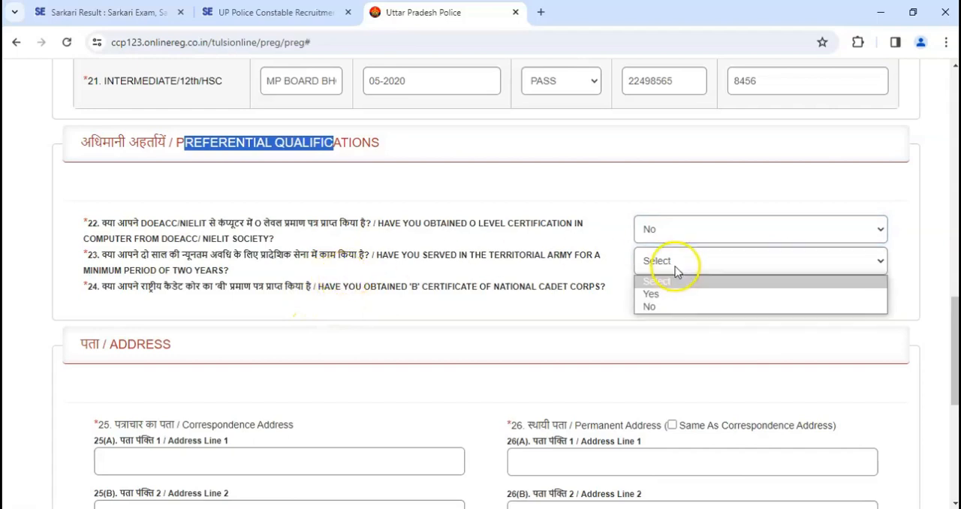
pyautogui.click(671, 307)
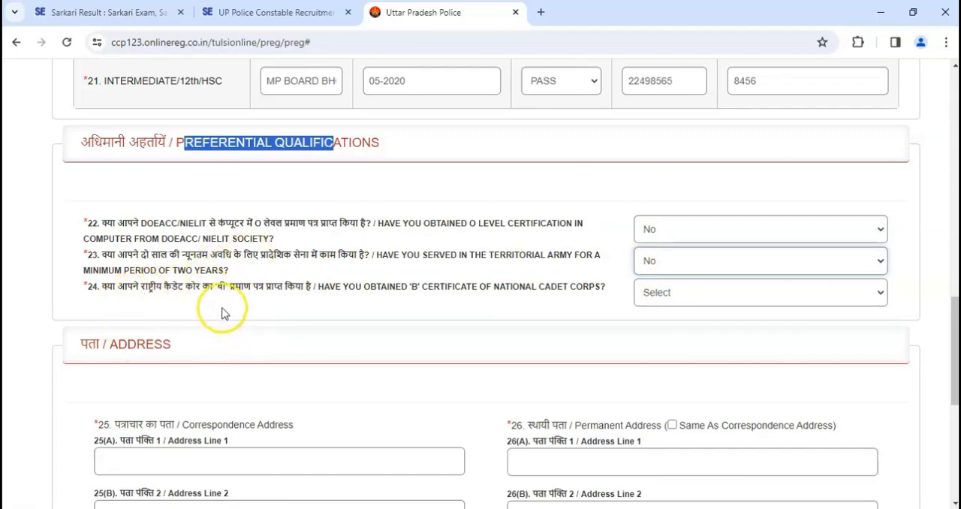
# - Answer Yes to the National Cadet Corps 'B' certificate question under Preferential Qualifications
pyautogui.click(658, 294)
pyautogui.click(655, 338)
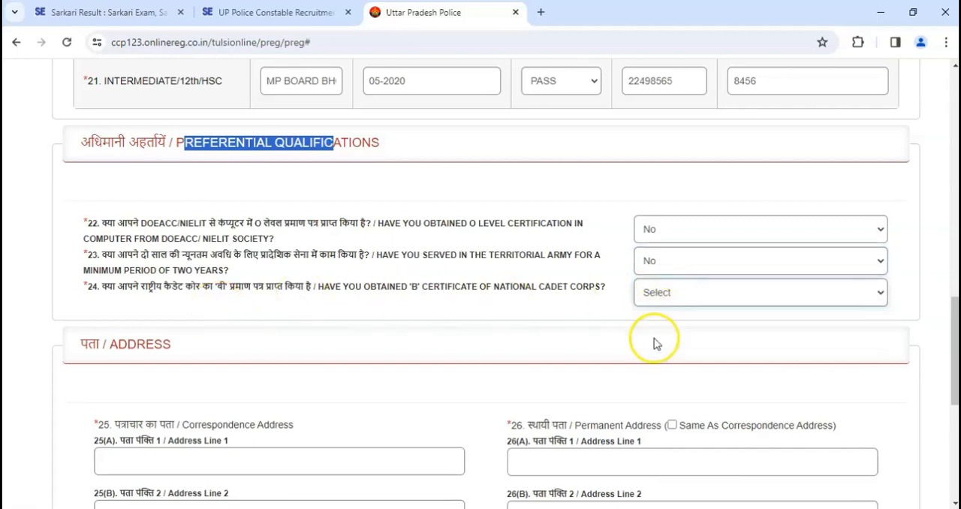
pyautogui.click(653, 326)
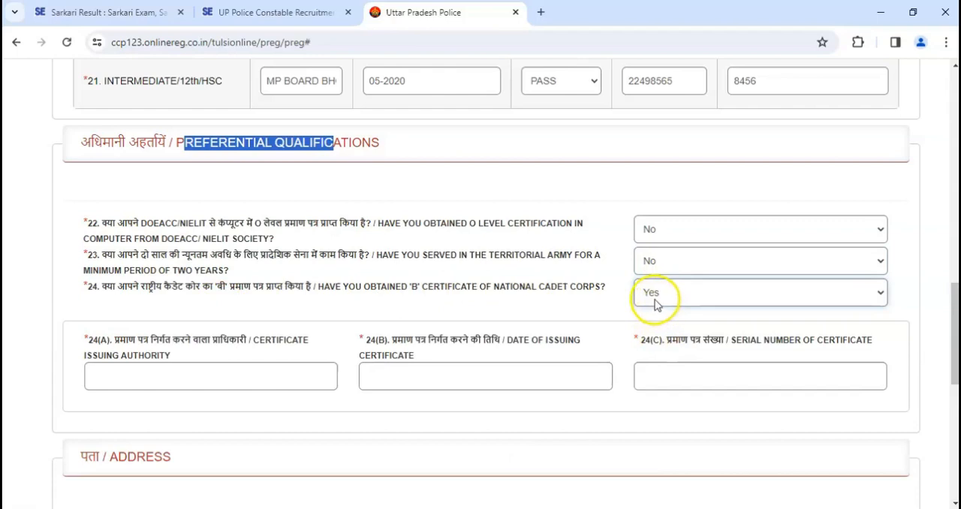
# - Examine the issuing authority, issue date and serial number fields required for the National Cadet Corps certificate
pyautogui.moveTo(116, 341); pyautogui.dragTo(259, 339)
pyautogui.click(226, 375)
pyautogui.moveTo(408, 343); pyautogui.dragTo(434, 350)
pyautogui.click(495, 372)
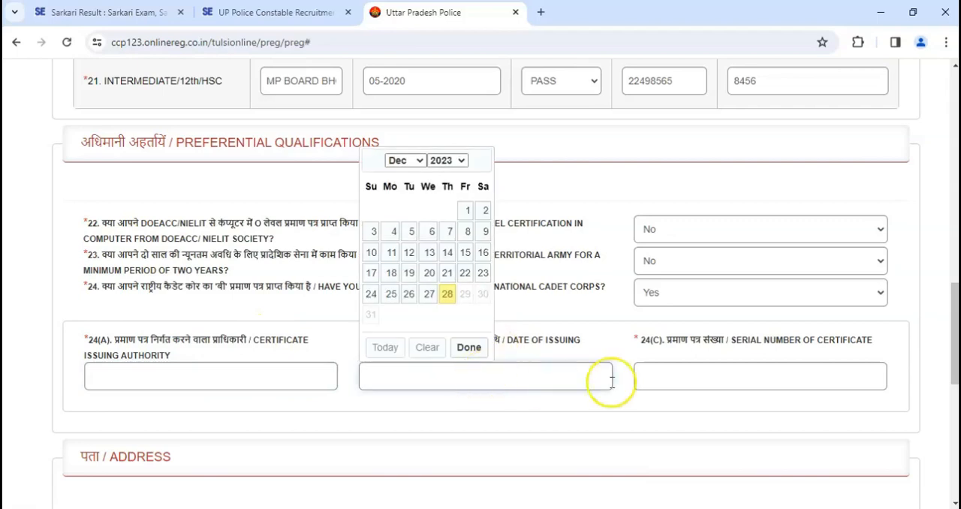
pyautogui.click(662, 380)
pyautogui.moveTo(681, 340); pyautogui.dragTo(710, 340)
pyautogui.click(725, 365)
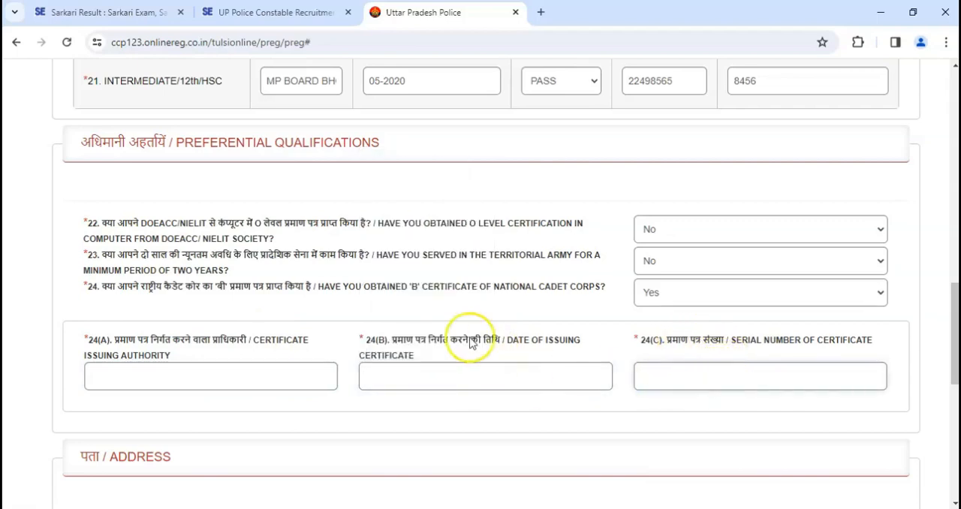
pyautogui.doubleClick(145, 340)
pyautogui.moveTo(153, 344); pyautogui.dragTo(195, 328)
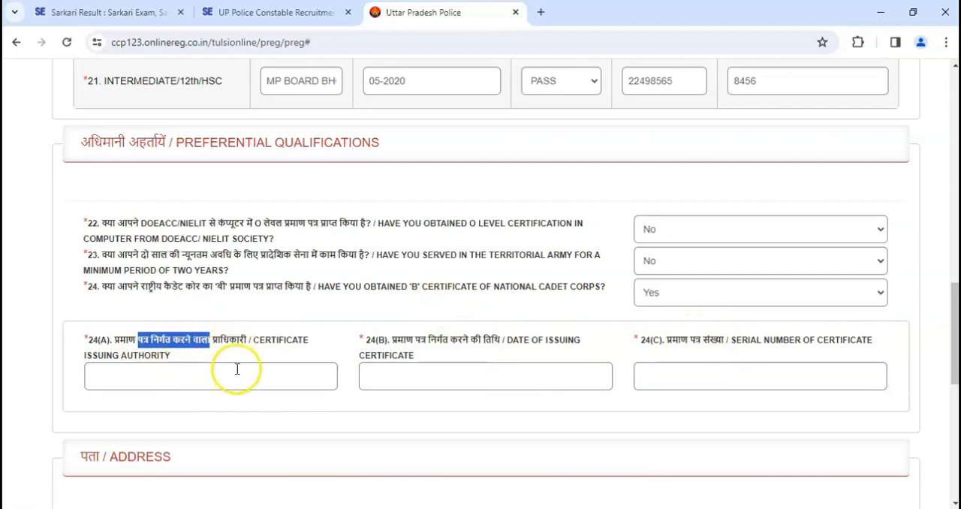
pyautogui.click(183, 374)
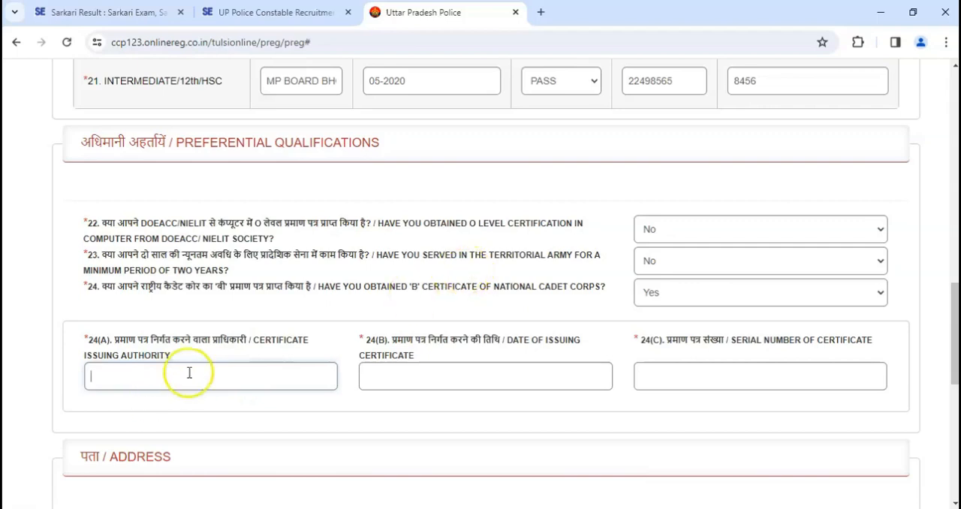
# - Change the National Cadet Corps 'B' certificate answer to No
pyautogui.click(638, 292)
pyautogui.click(660, 339)
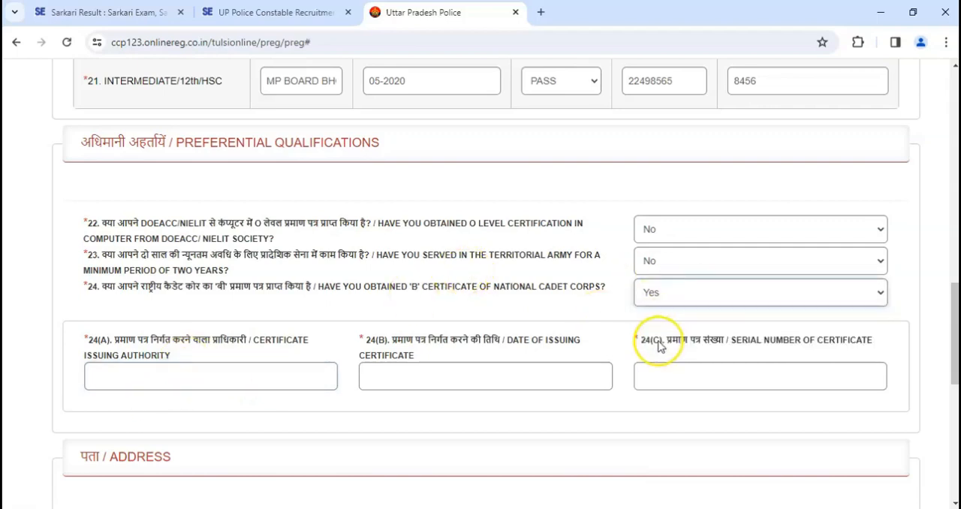
# - Set the correspondence address state to MADHYA PRADESH and fill in its district name and postal pin code
pyautogui.moveTo(954, 313); pyautogui.dragTo(942, 386)
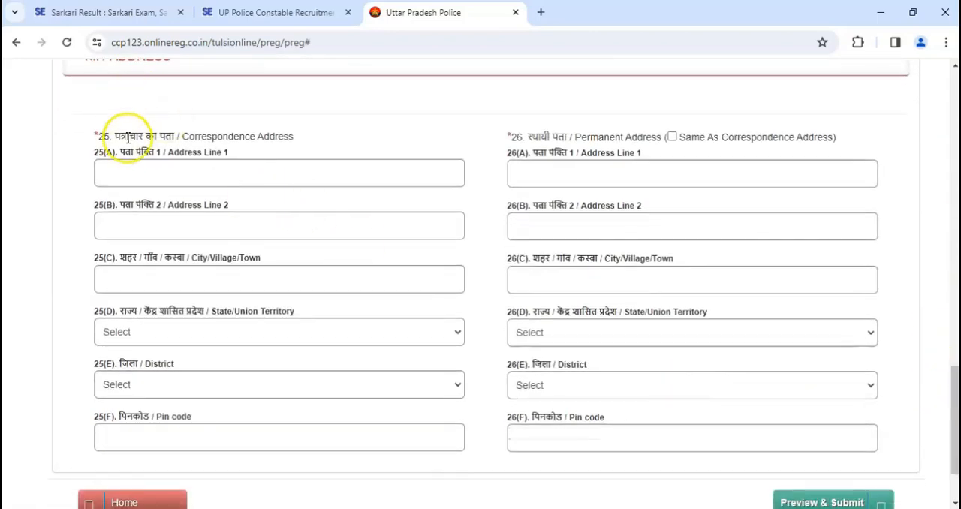
pyautogui.moveTo(236, 137); pyautogui.dragTo(228, 186)
pyautogui.click(228, 187)
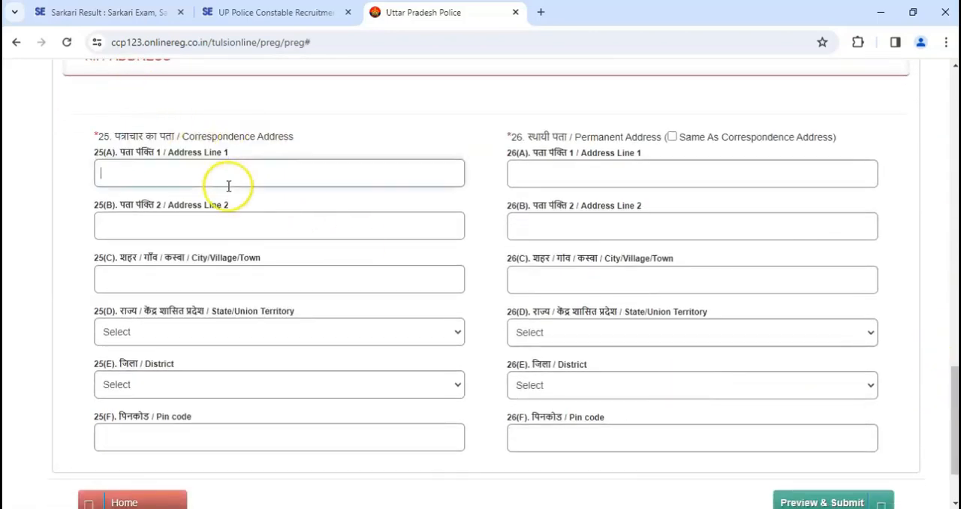
pyautogui.click(153, 333)
pyautogui.press('m')
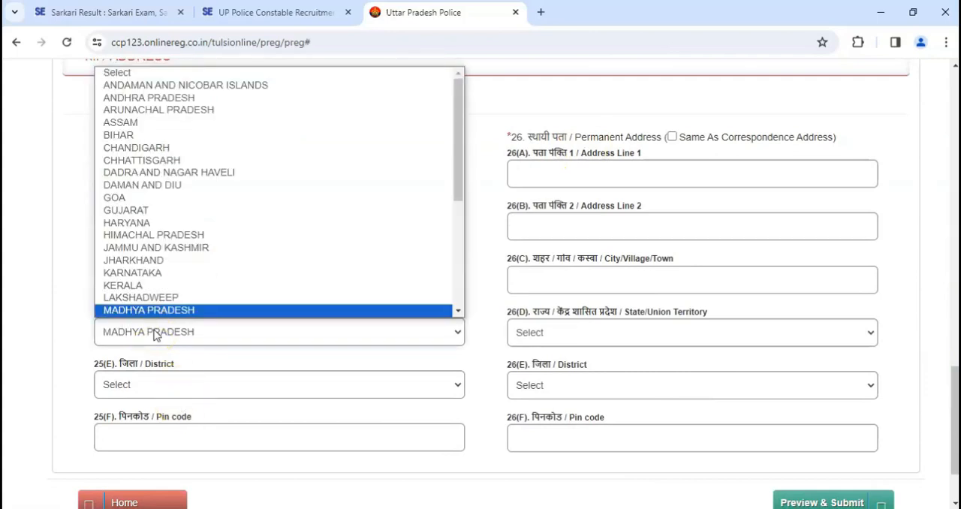
pyautogui.click(184, 335)
pyautogui.click(139, 386)
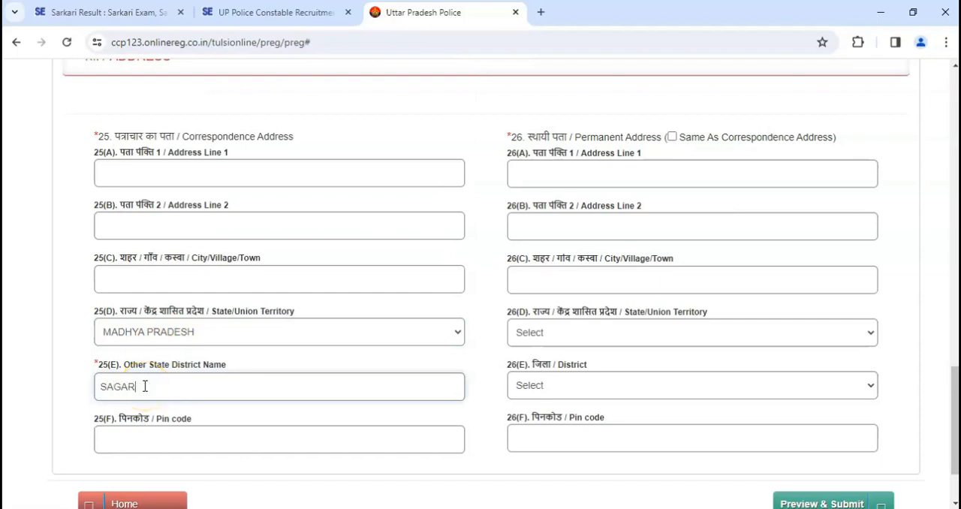
pyautogui.click(166, 441)
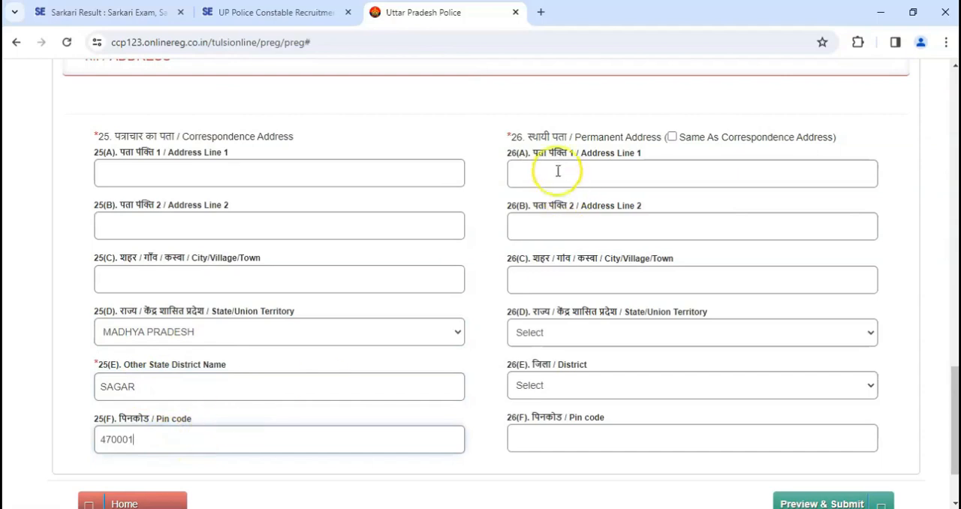
# - Mark the permanent address as same as the correspondence address and complete the remaining address lines and city
pyautogui.click(671, 138)
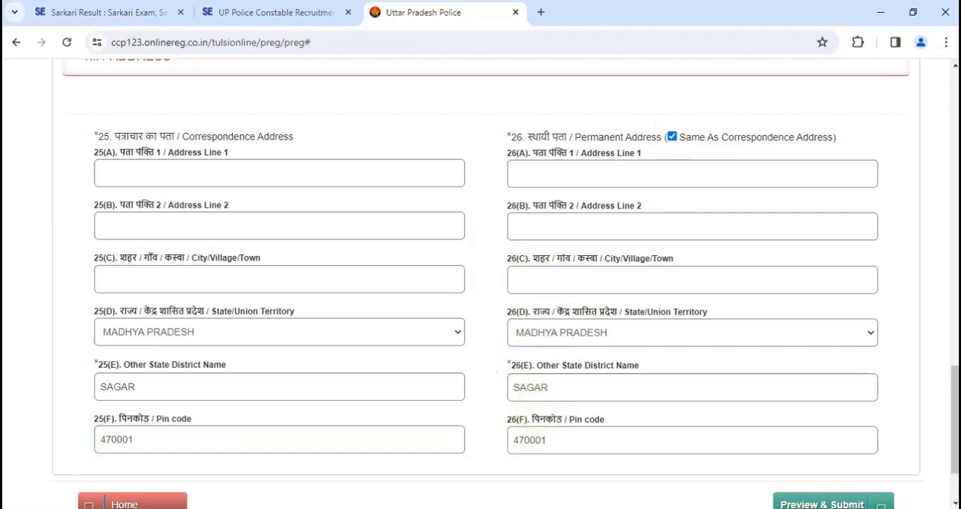
pyautogui.moveTo(949, 391); pyautogui.dragTo(949, 414)
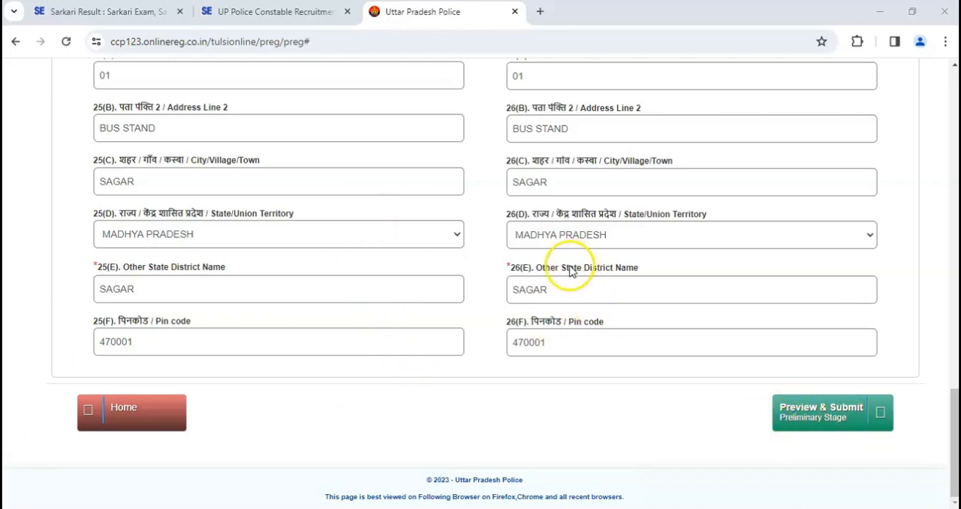
# - Open the preliminary stage preview of the form and accept all seven declarations
pyautogui.click(829, 418)
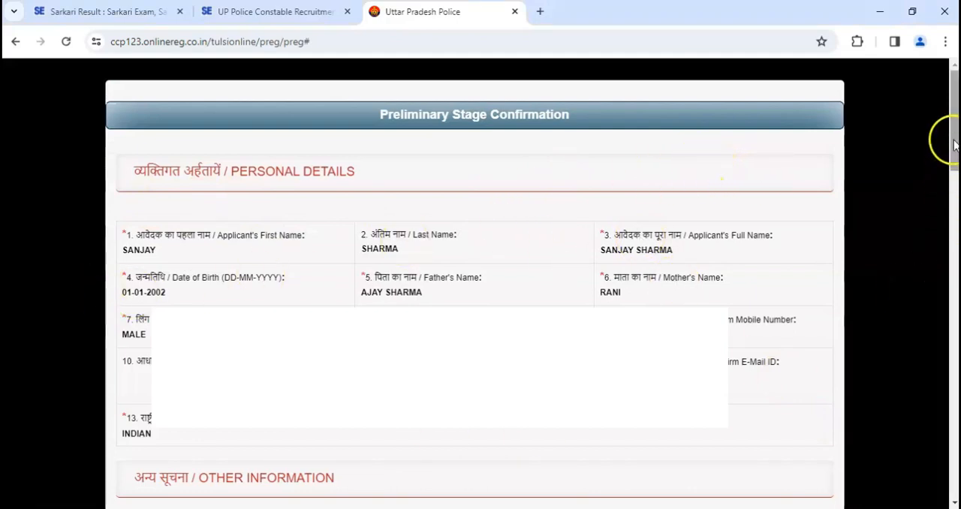
pyautogui.moveTo(953, 120); pyautogui.dragTo(906, 460)
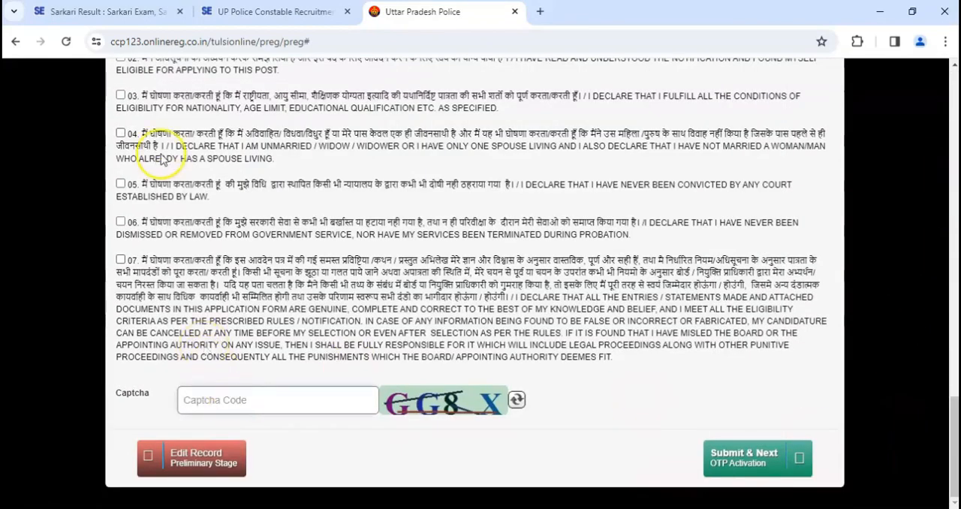
pyautogui.scroll(3, 267, 199)
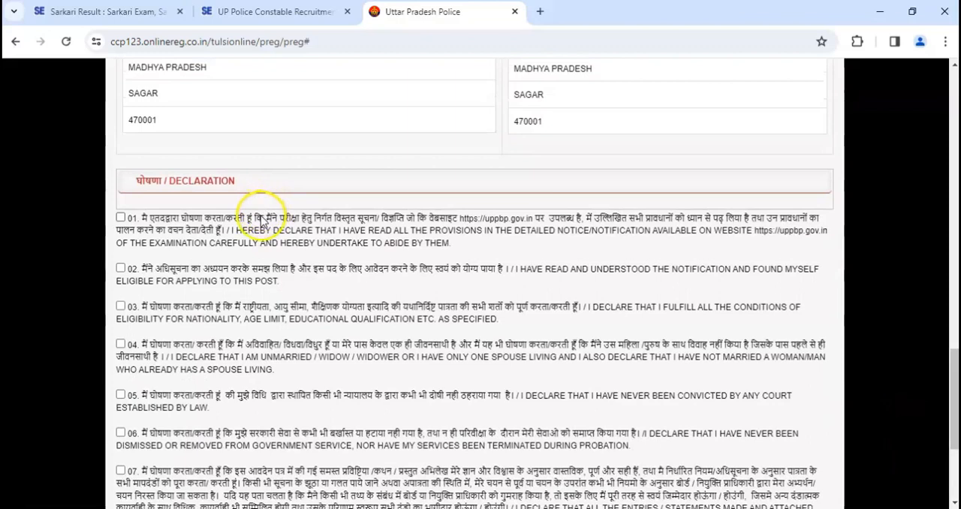
pyautogui.scroll(-1, 263, 219)
pyautogui.click(121, 147)
pyautogui.click(120, 198)
pyautogui.click(120, 236)
pyautogui.click(120, 274)
pyautogui.click(121, 324)
pyautogui.click(120, 364)
pyautogui.click(120, 401)
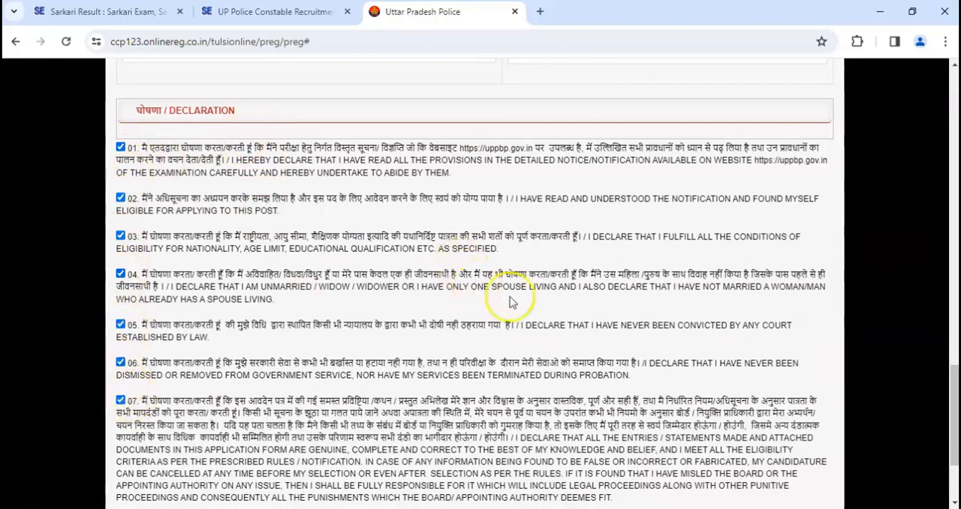
# - Enter the captcha code and submit the preliminary application to proceed to OTP activation
pyautogui.scroll(-2, 938, 398)
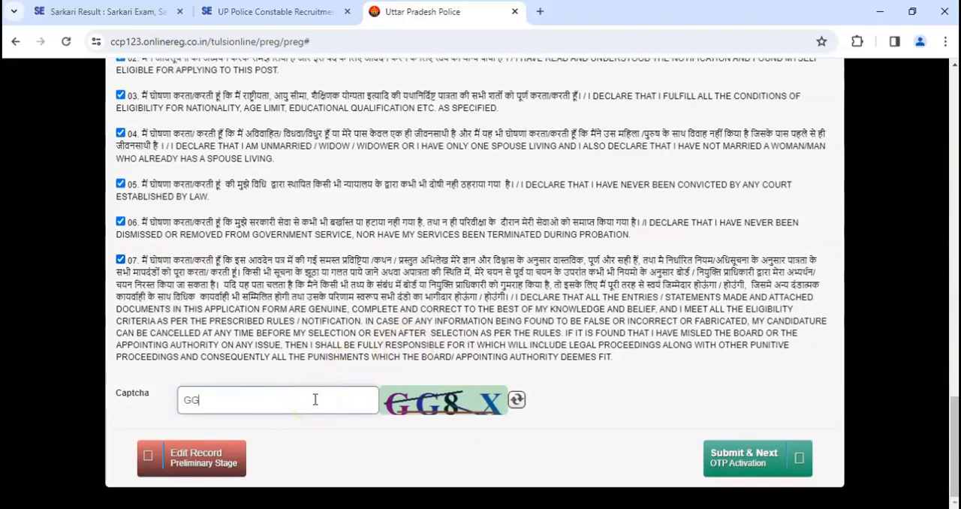
pyautogui.click(750, 461)
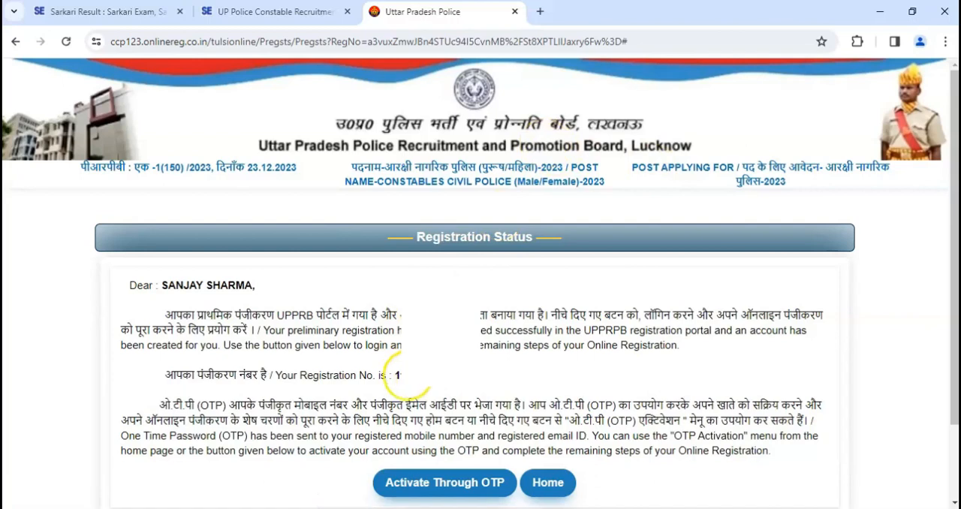
# - Activate the registration through OTP with the registration number, date of birth, one-time password and captcha code
pyautogui.moveTo(397, 376); pyautogui.dragTo(444, 379)
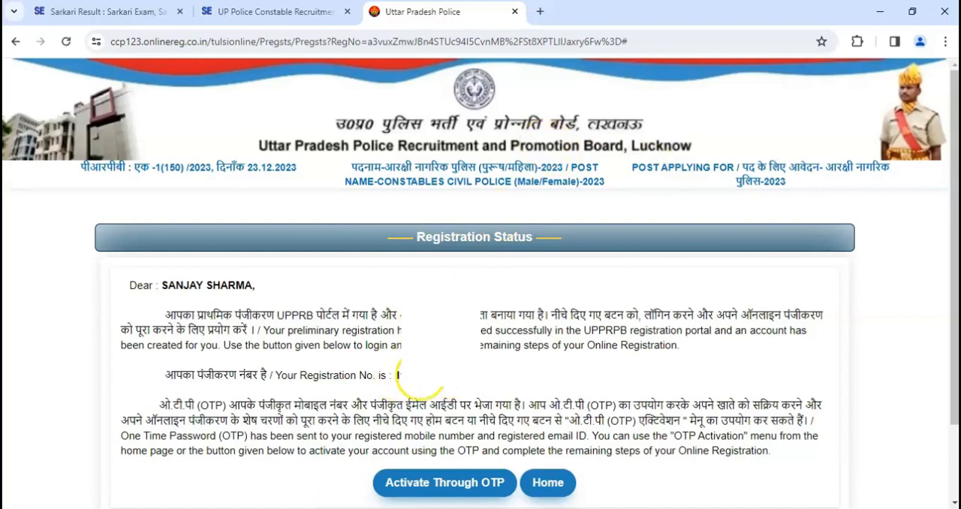
pyautogui.click(513, 339)
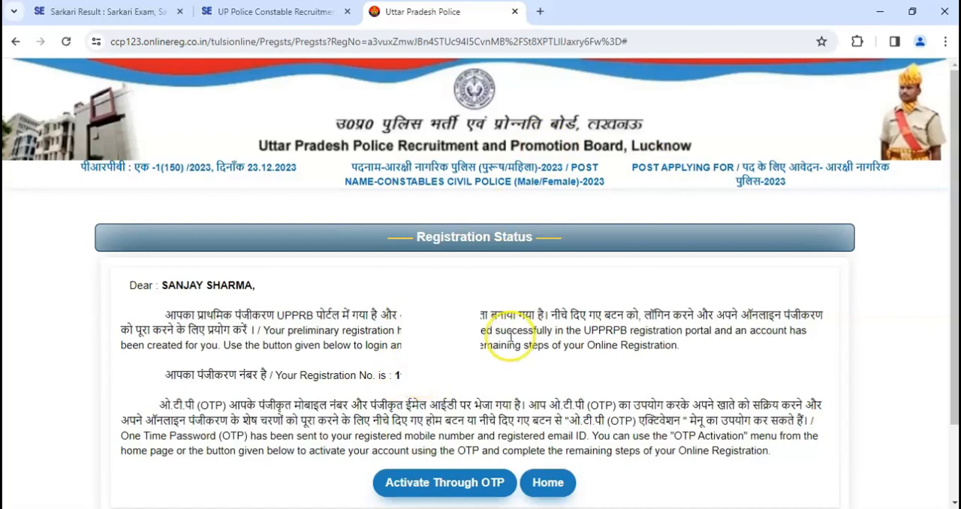
pyautogui.moveTo(953, 207); pyautogui.dragTo(948, 263)
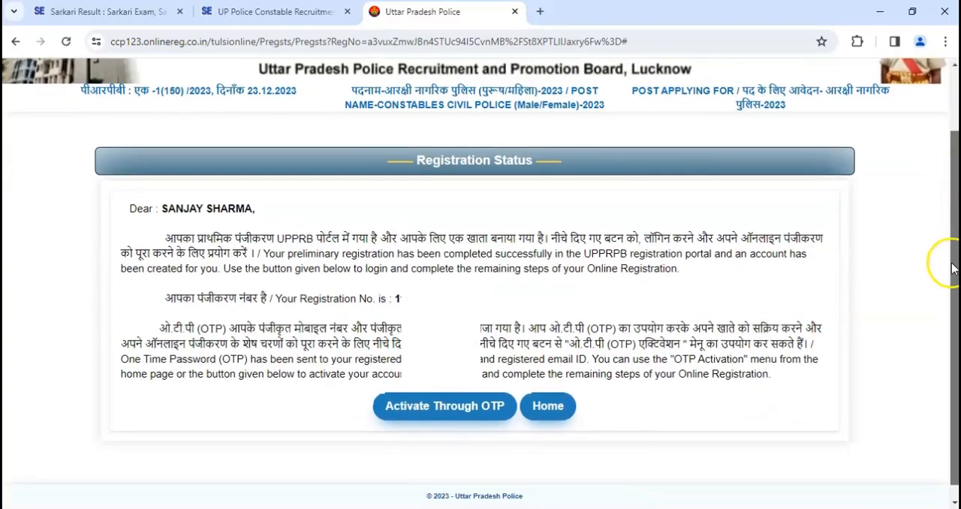
pyautogui.click(445, 407)
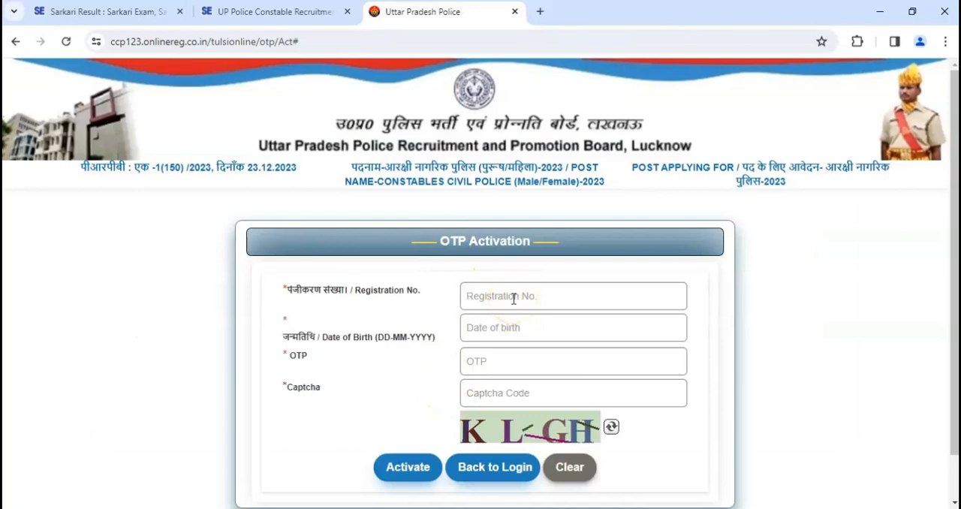
pyautogui.click(512, 297)
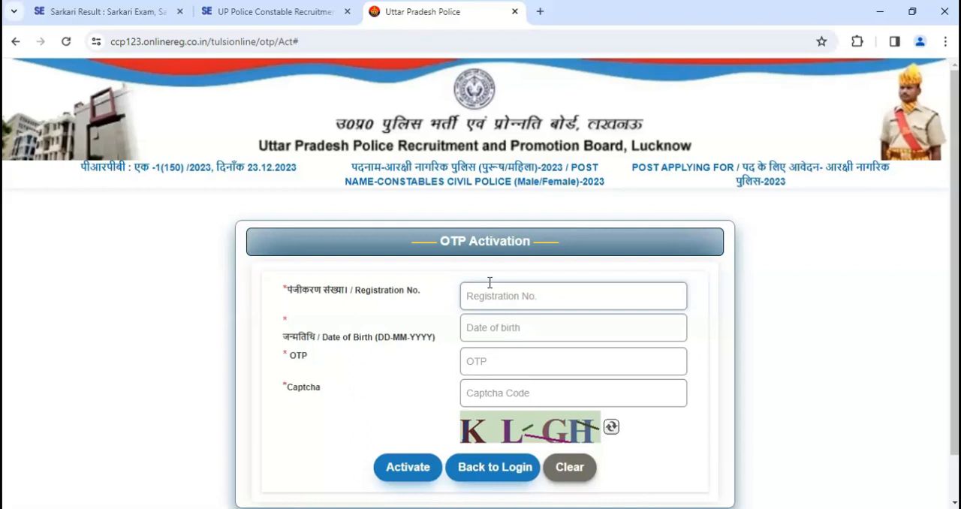
pyautogui.click(310, 401)
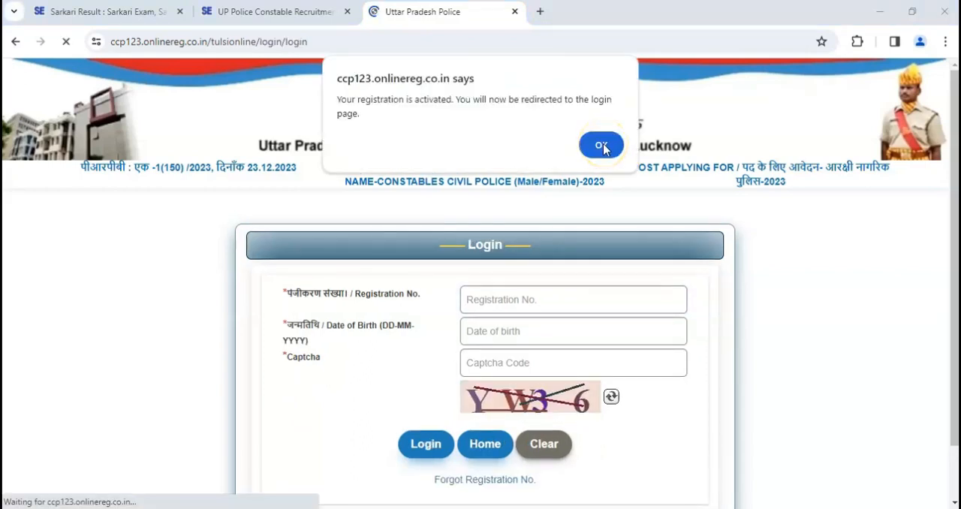
pyautogui.click(601, 145)
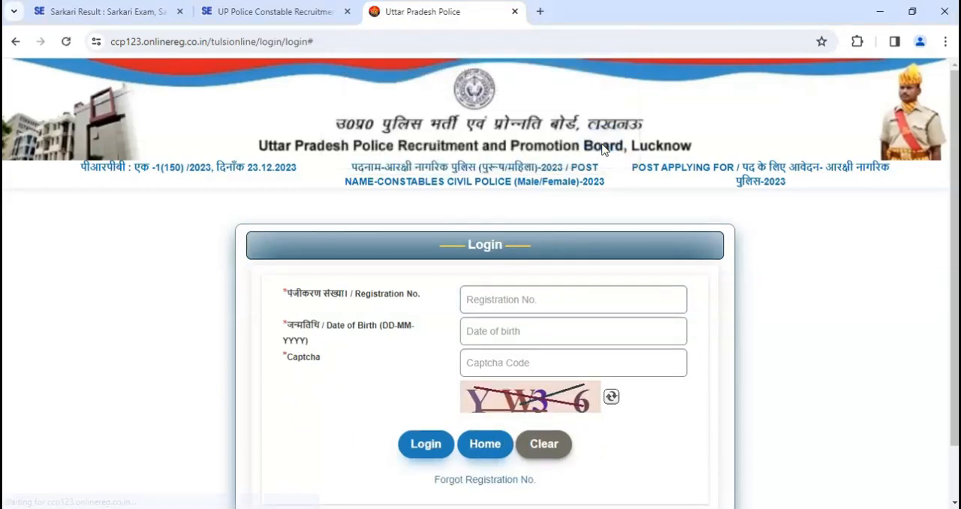
# - Log in to the candidate account with the registration number, date of birth and captcha code
pyautogui.click(503, 295)
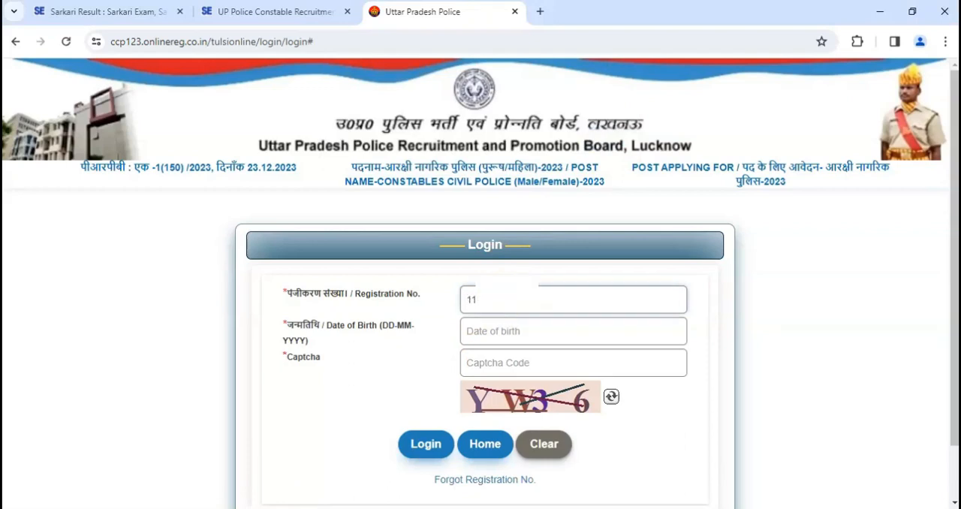
pyautogui.click(530, 330)
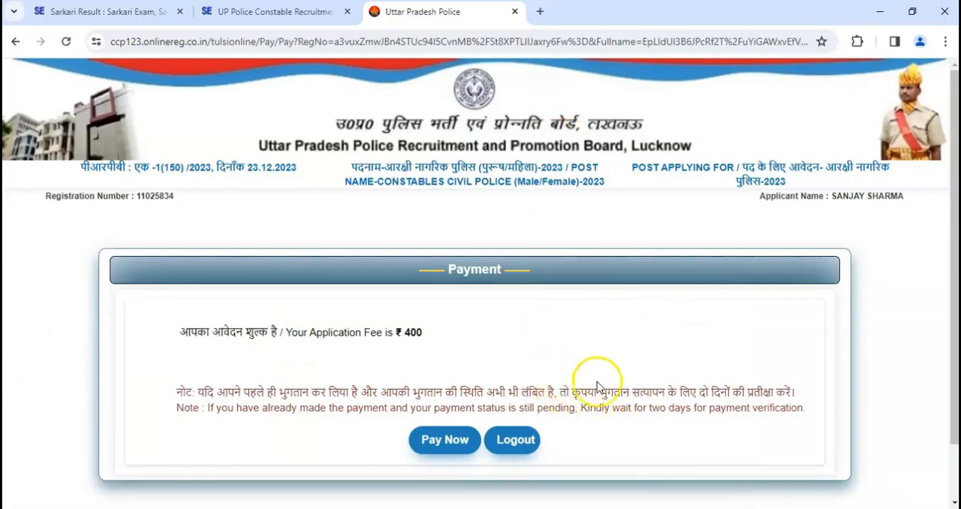
# - Start the application fee payment and look over the payment methods and order summary on the SBIePay page
pyautogui.moveTo(223, 332); pyautogui.dragTo(431, 334)
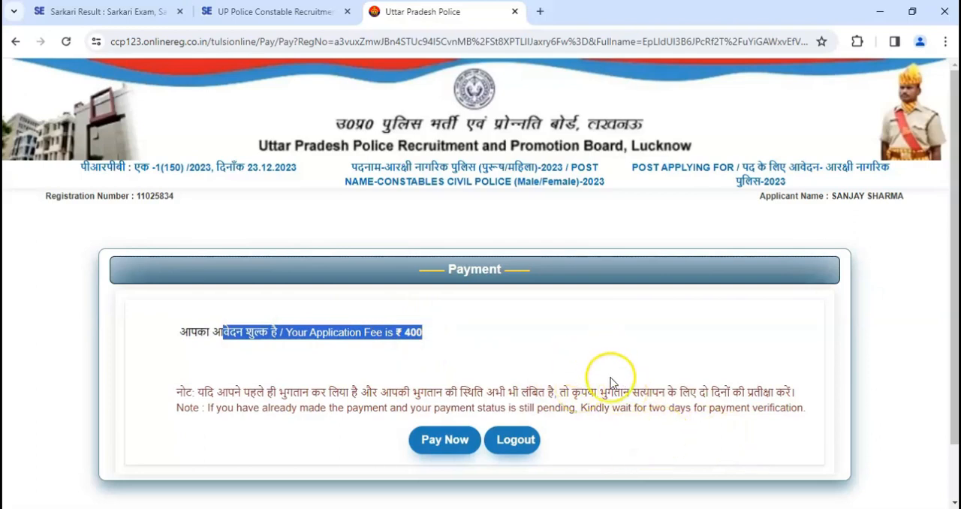
pyautogui.click(445, 447)
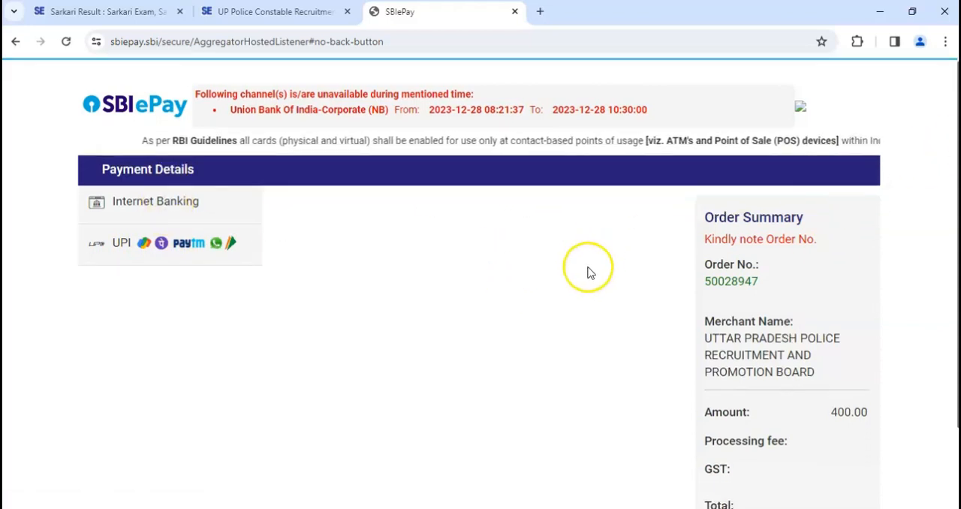
pyautogui.scroll(-2, 585, 268)
pyautogui.scroll(1, 525, 289)
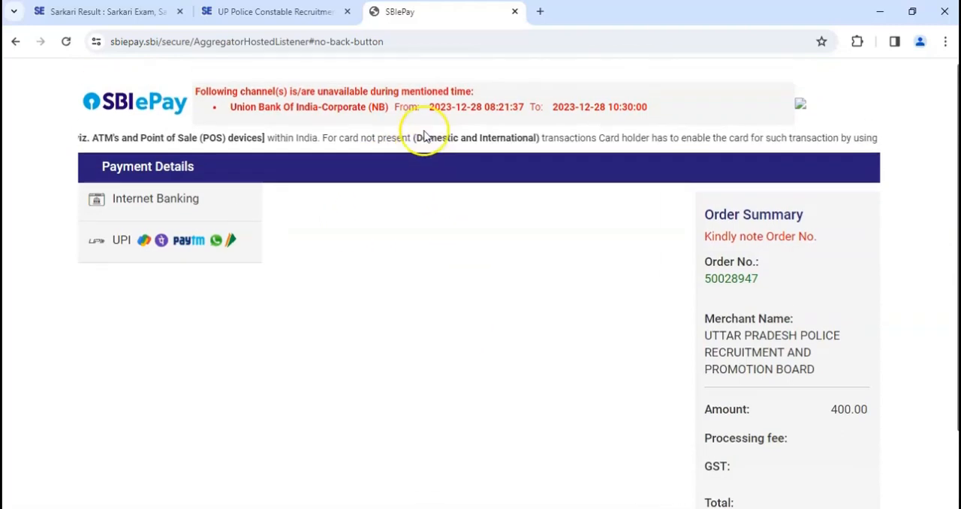
pyautogui.scroll(-1, 424, 139)
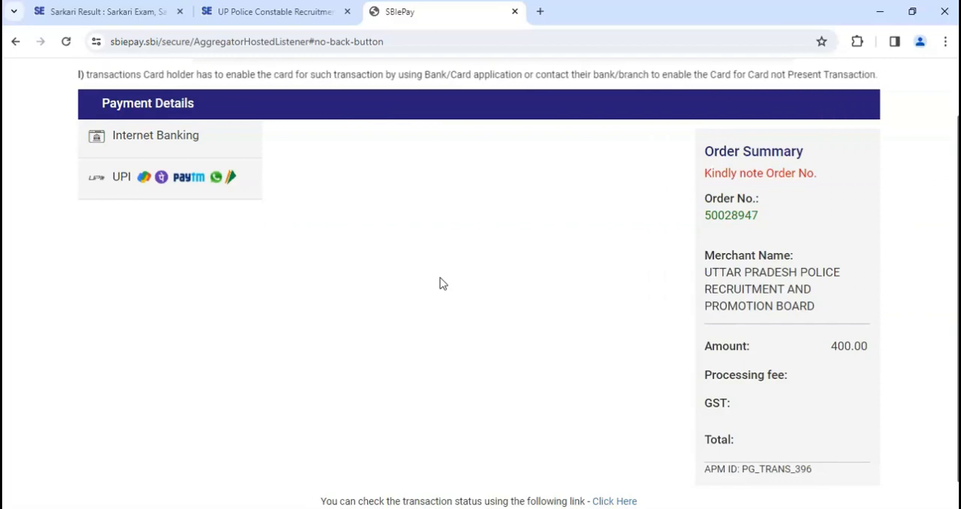
pyautogui.click(455, 264)
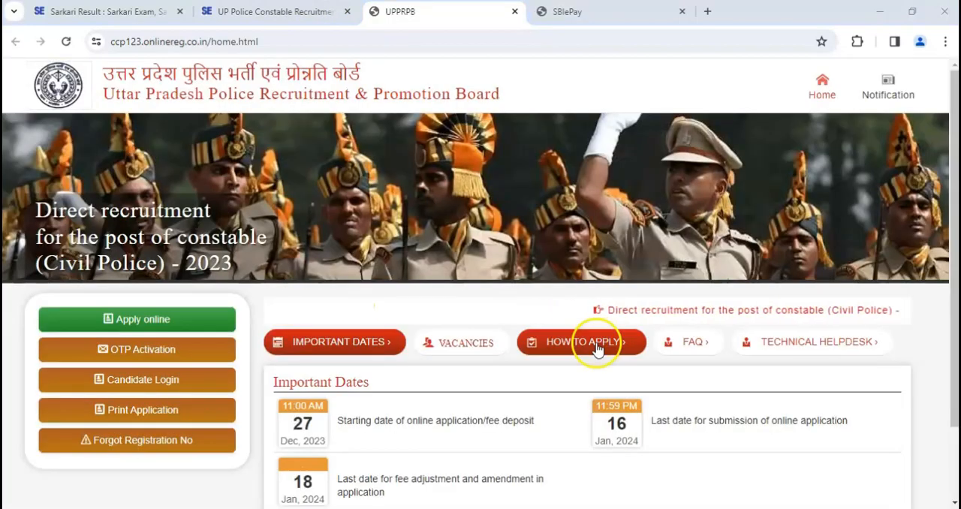
# - Open the How to Apply instructions on the recruitment home page and review the registration flow chart
pyautogui.click(590, 346)
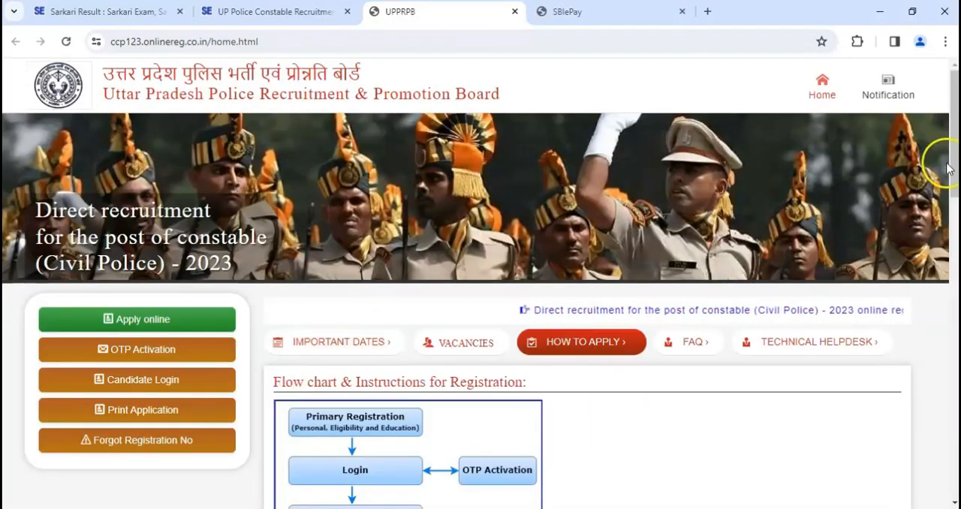
pyautogui.moveTo(950, 167); pyautogui.dragTo(951, 244)
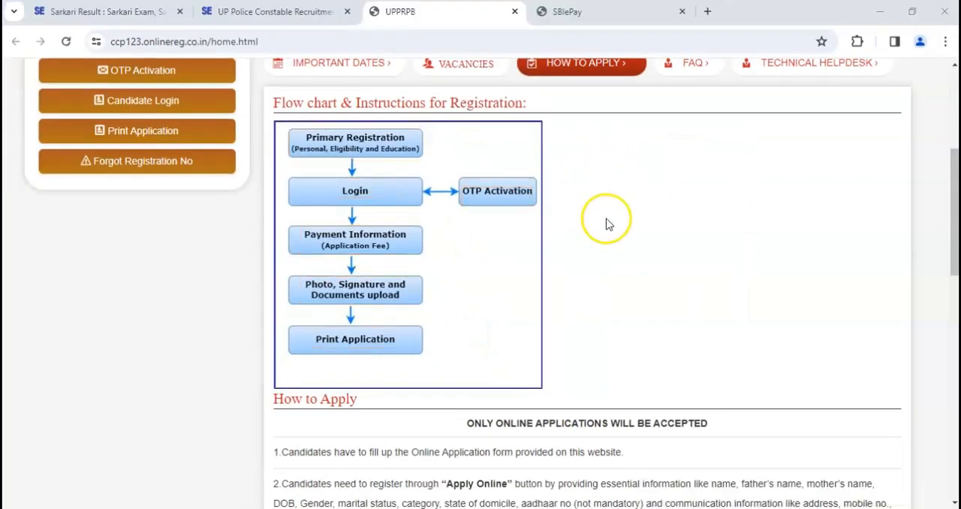
pyautogui.scroll(1, 607, 222)
pyautogui.scroll(1, 608, 222)
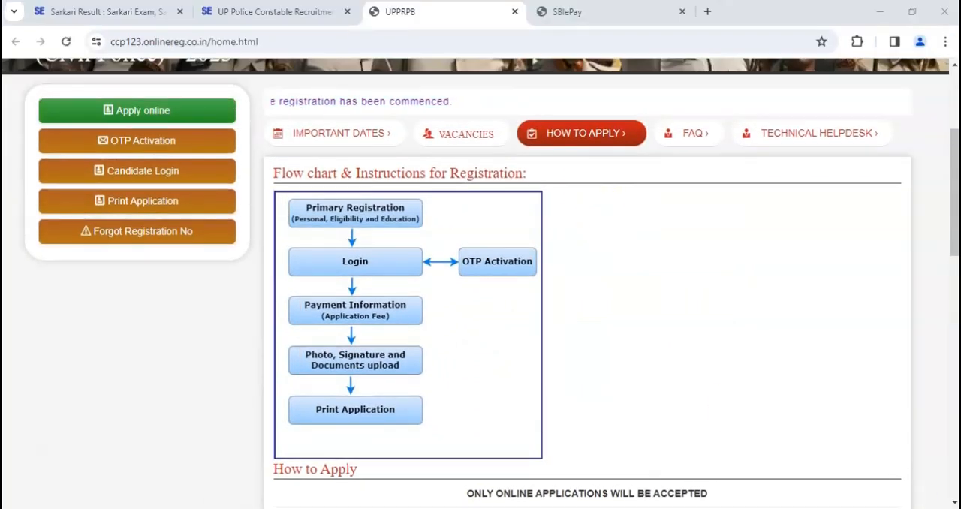